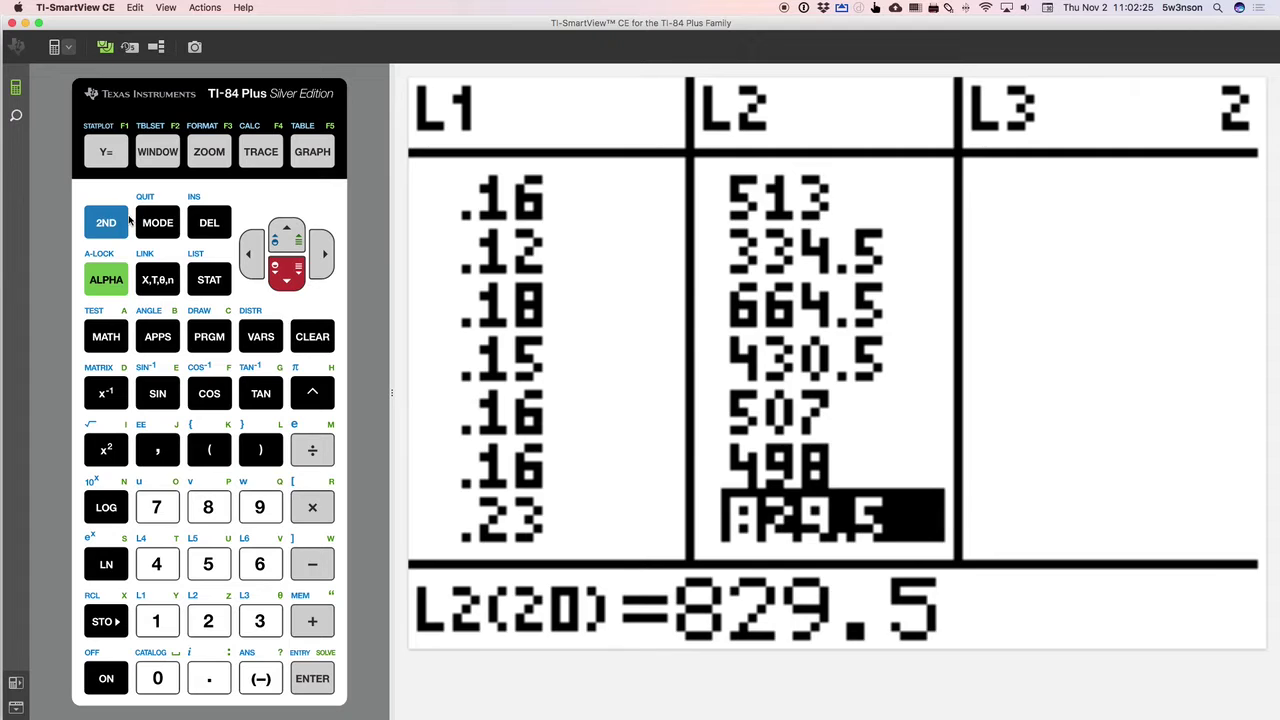
Quit the list editor to the home screen with 2ND QUIT
click(118, 222)
click(146, 221)
Reopen the L1/L2 list editor, scroll through the L2 prices, then switch to the worksheet
click(203, 280)
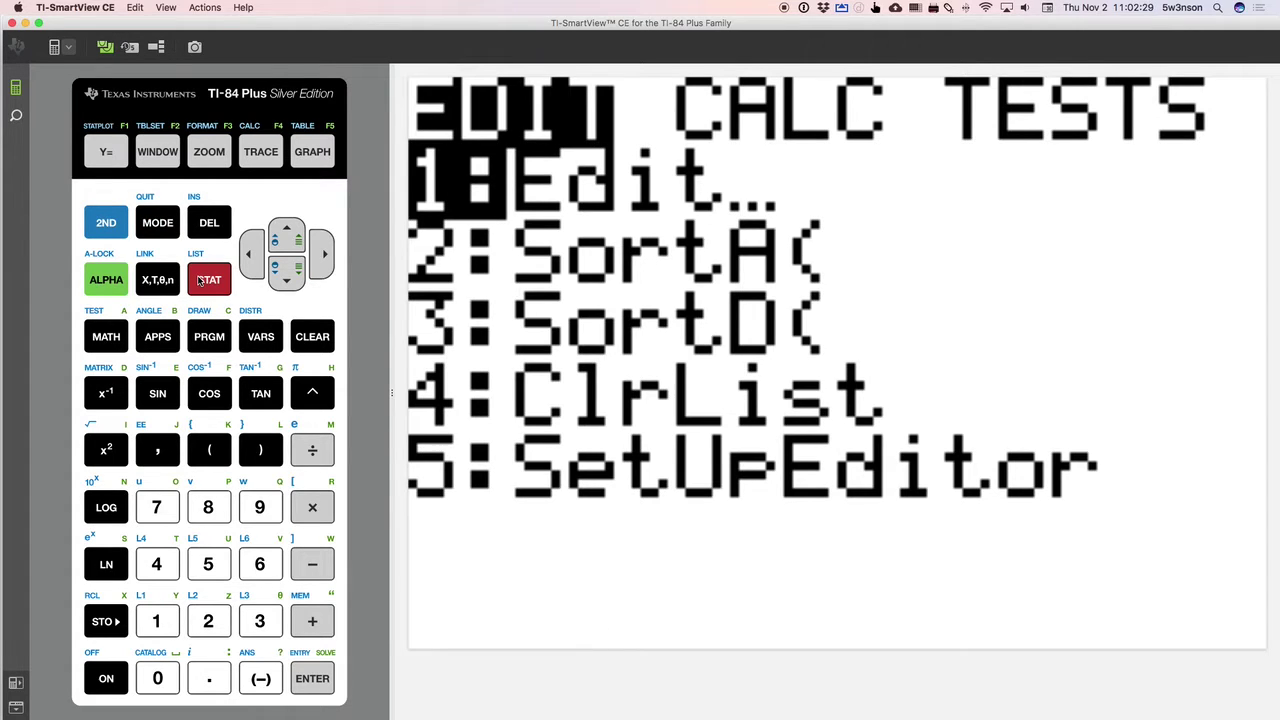
key(Return)
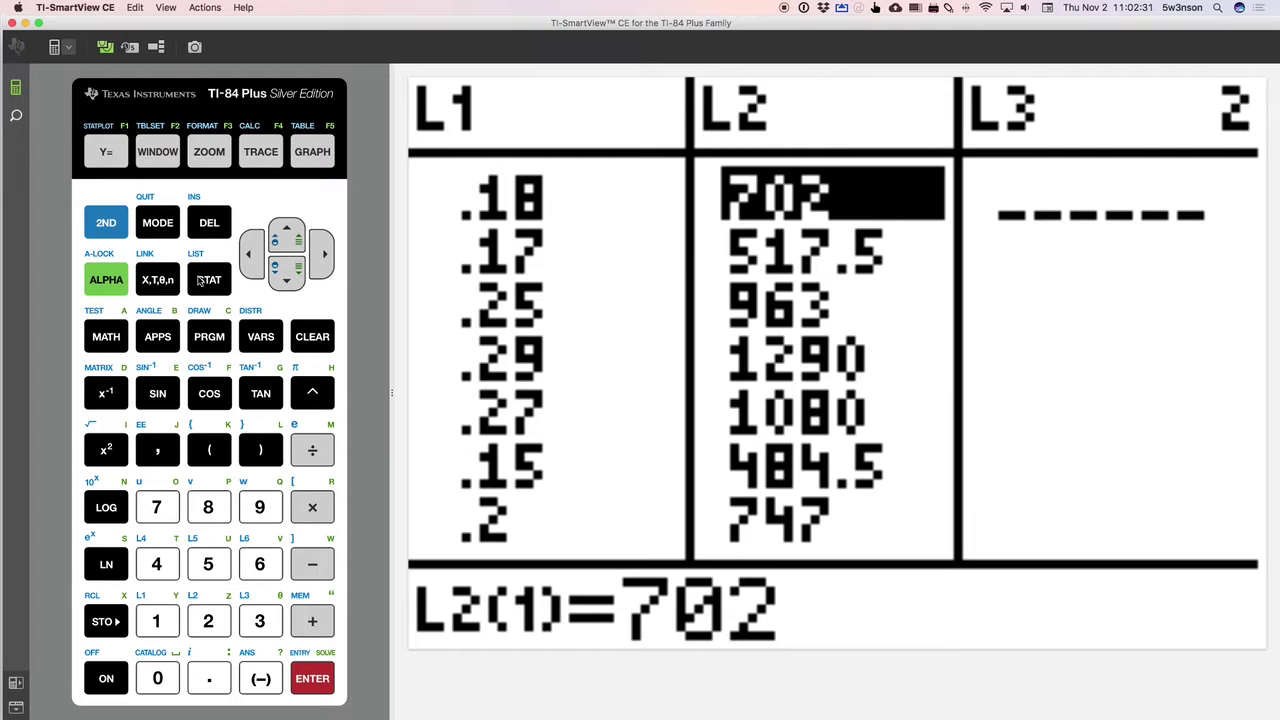
key(Up)
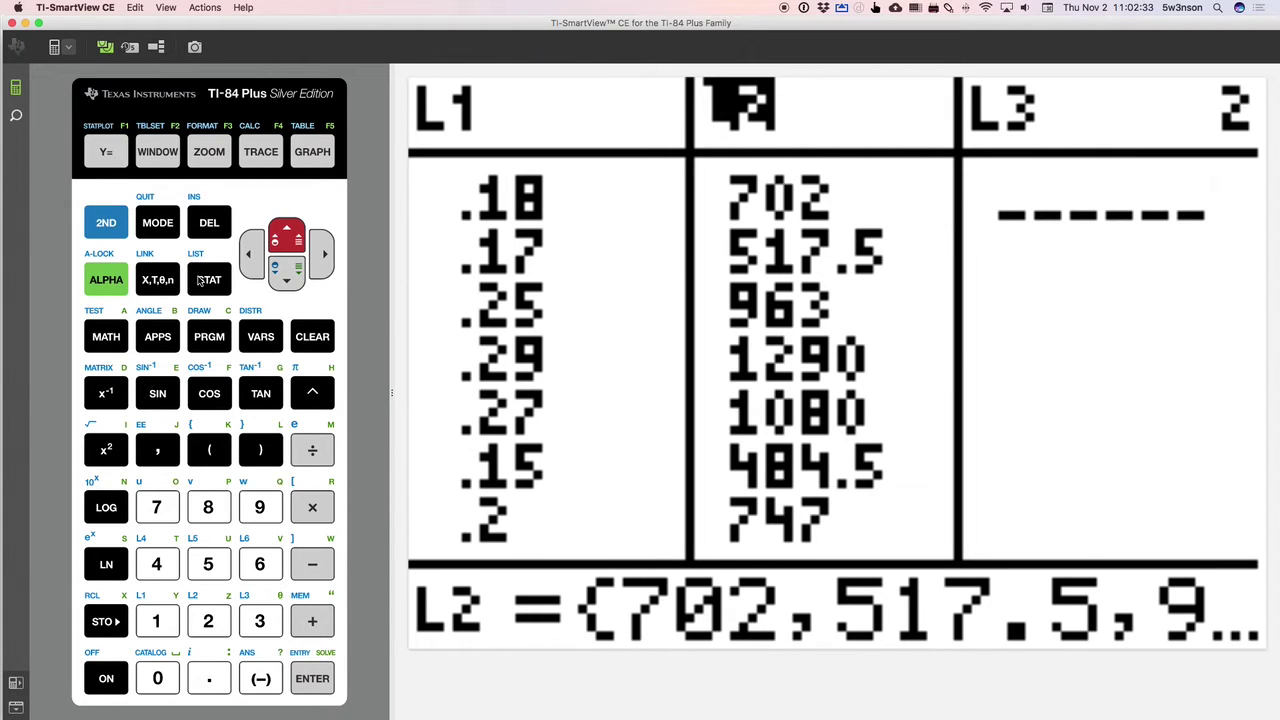
key(Down)
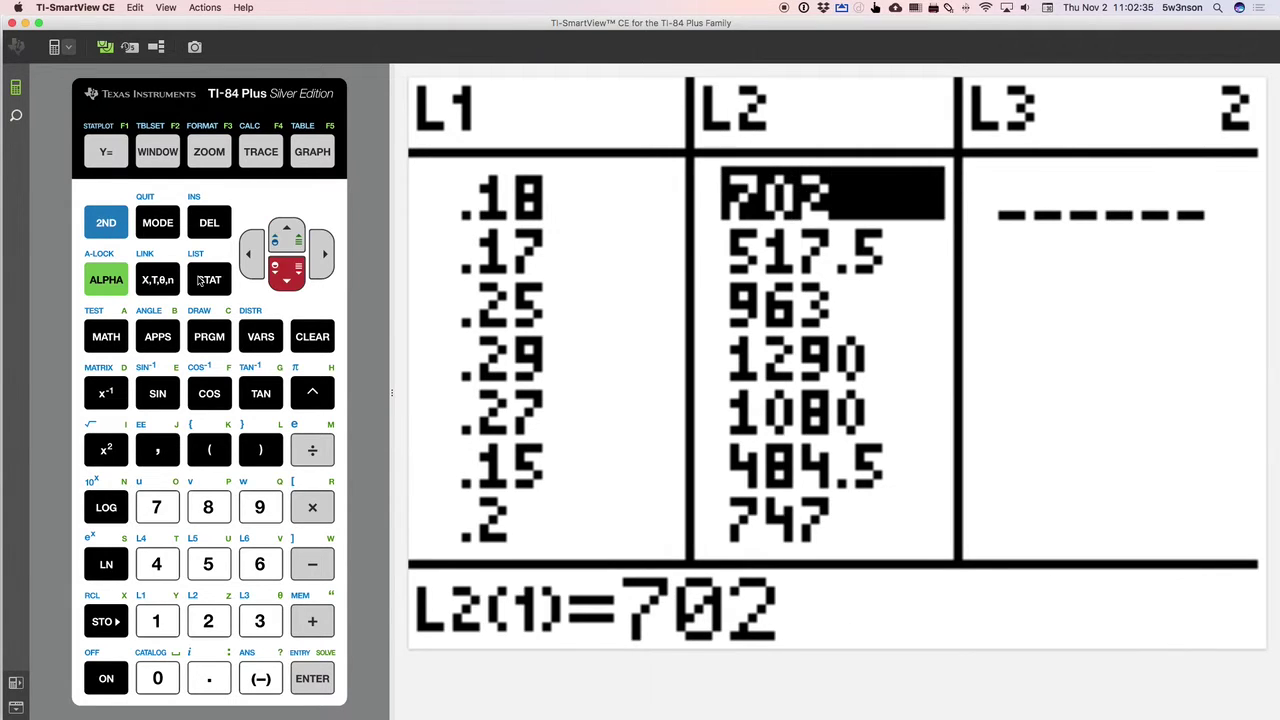
key(Down)
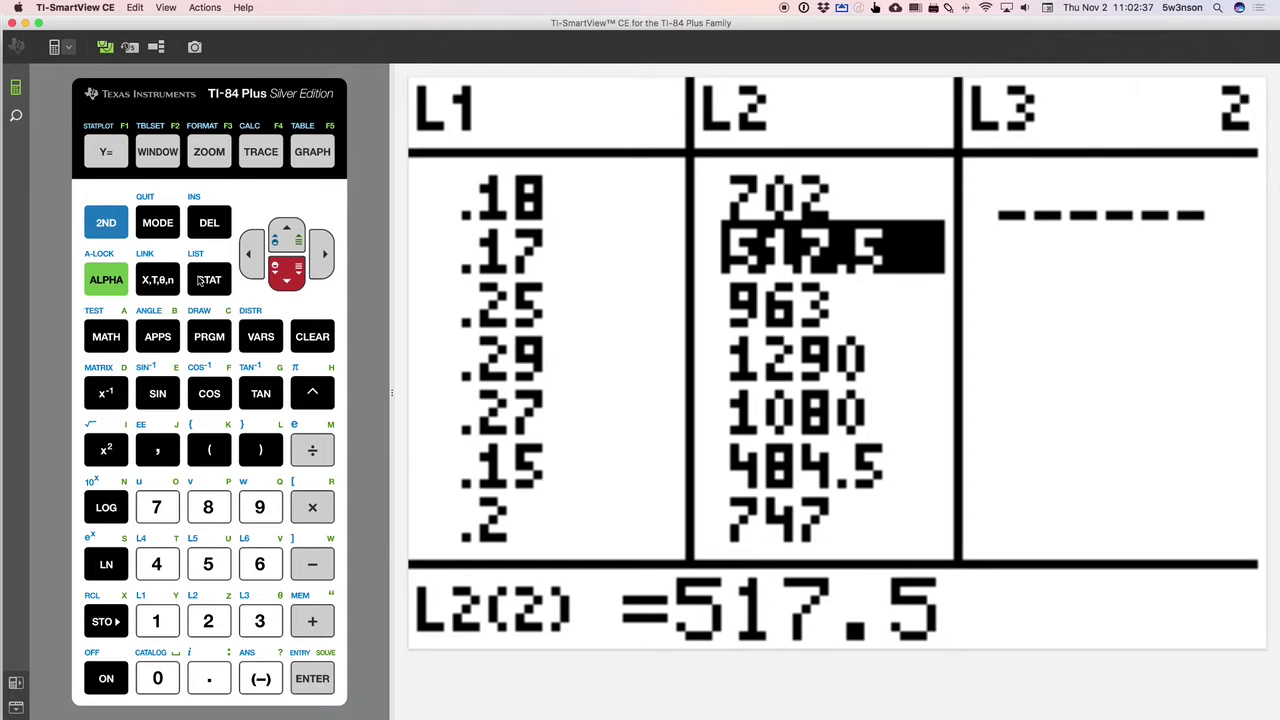
key(Down)
key(Down)
key(Up)
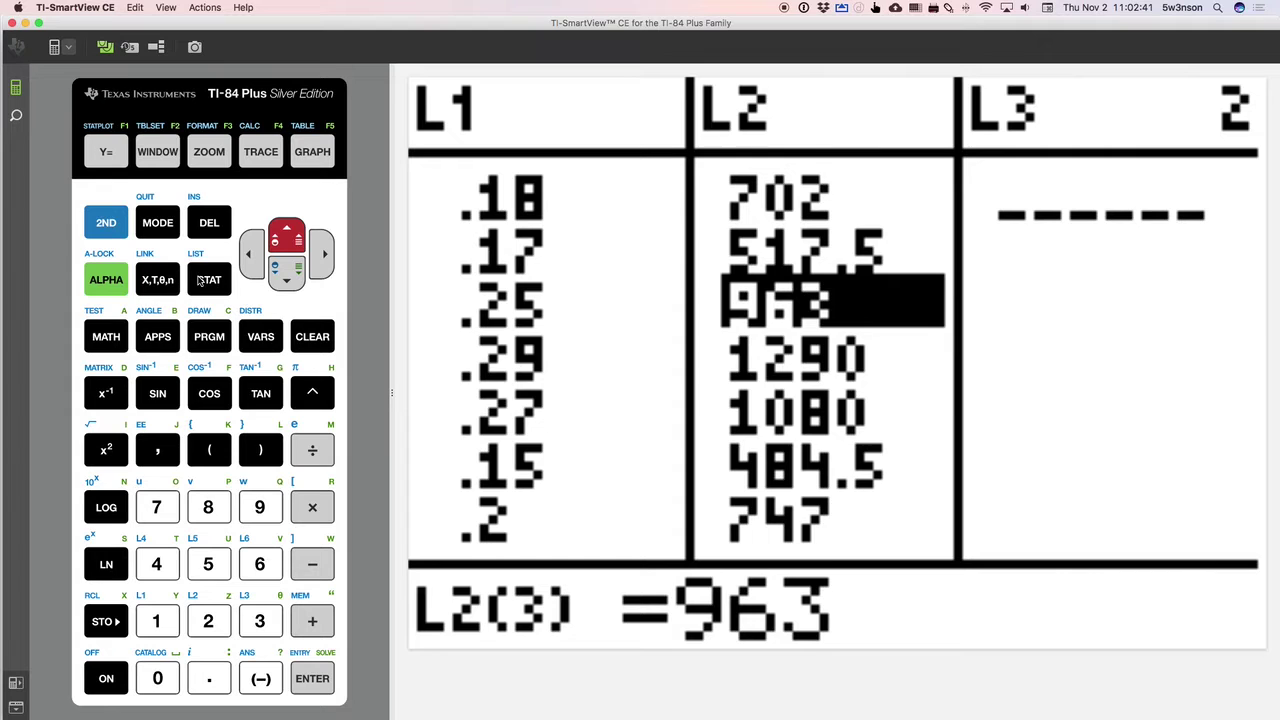
key(super+Tab)
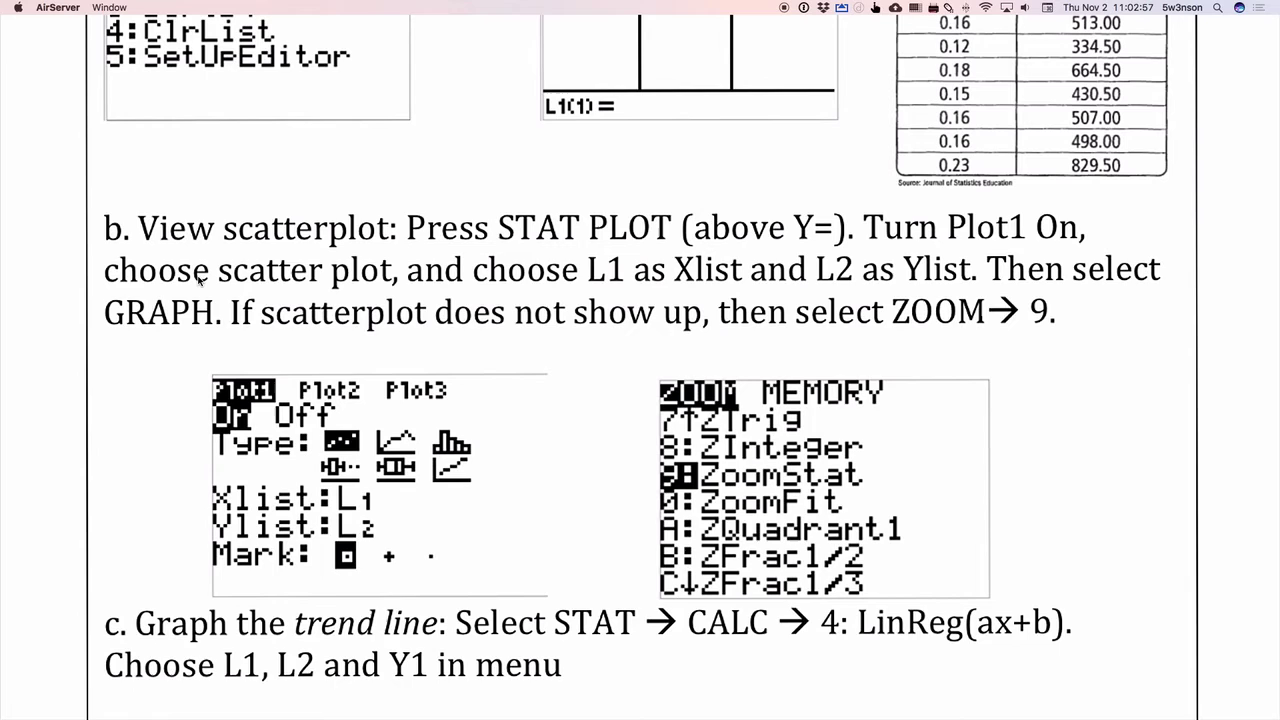
Return to the calculator's list editor showing L1 weights and L2 prices
key(super+Tab)
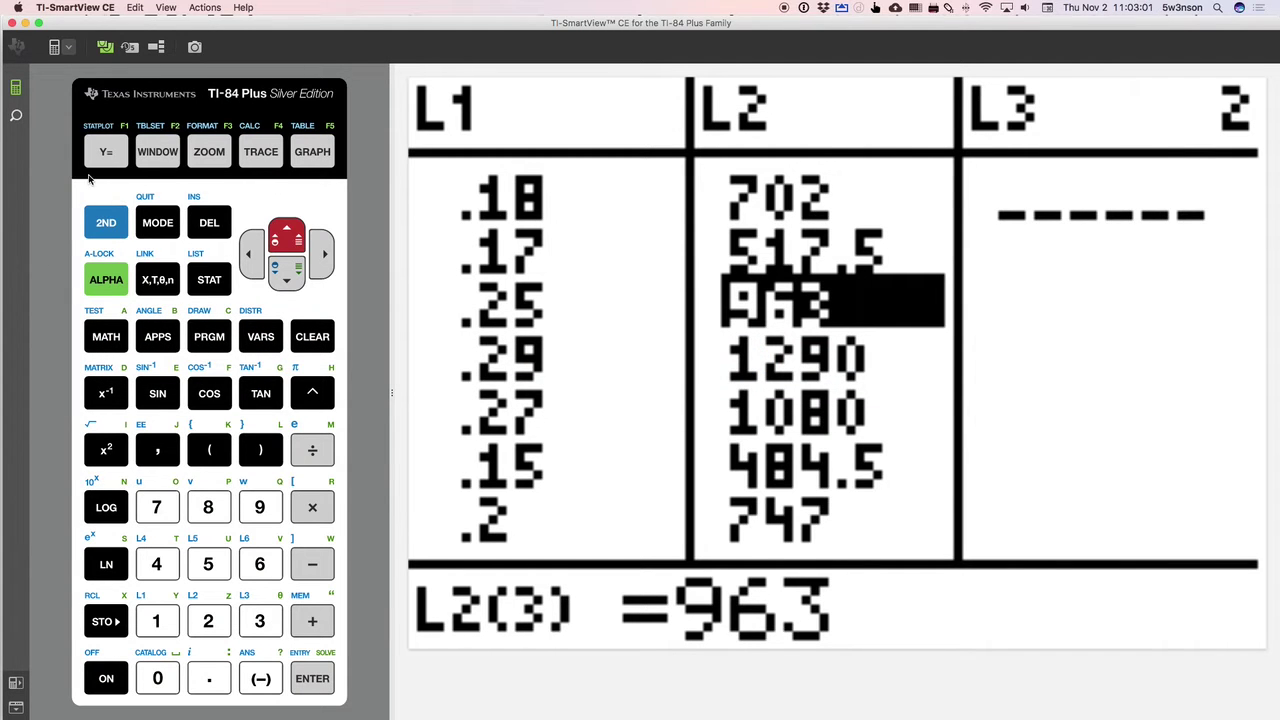
Turn Plot1 on as a scatter plot with Xlist L1, Ylist L2 and square marks
click(108, 225)
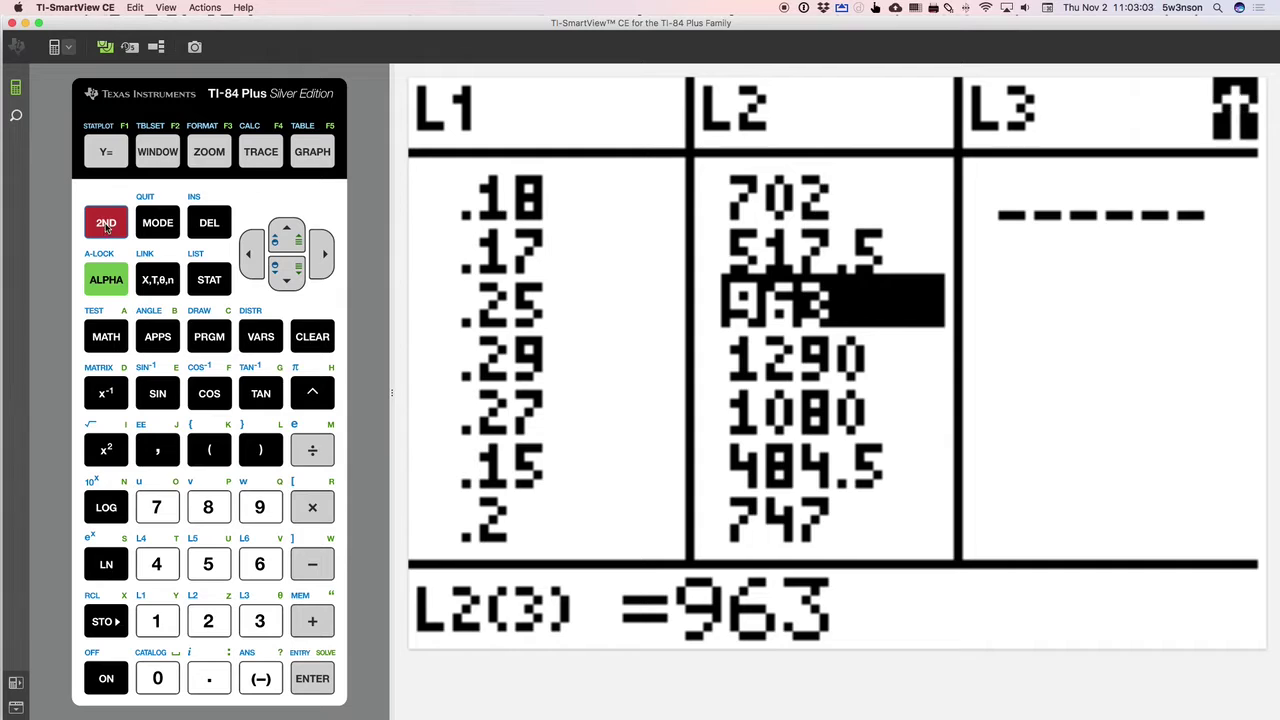
click(109, 150)
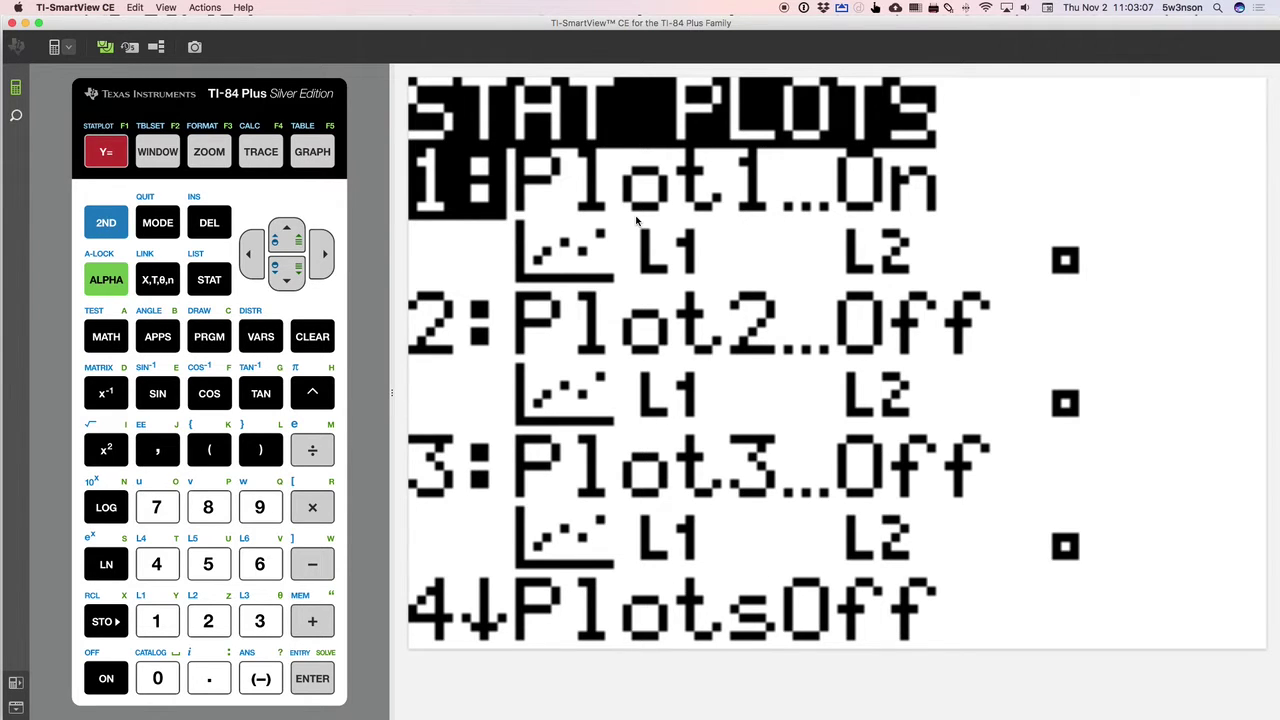
key(Return)
key(Right)
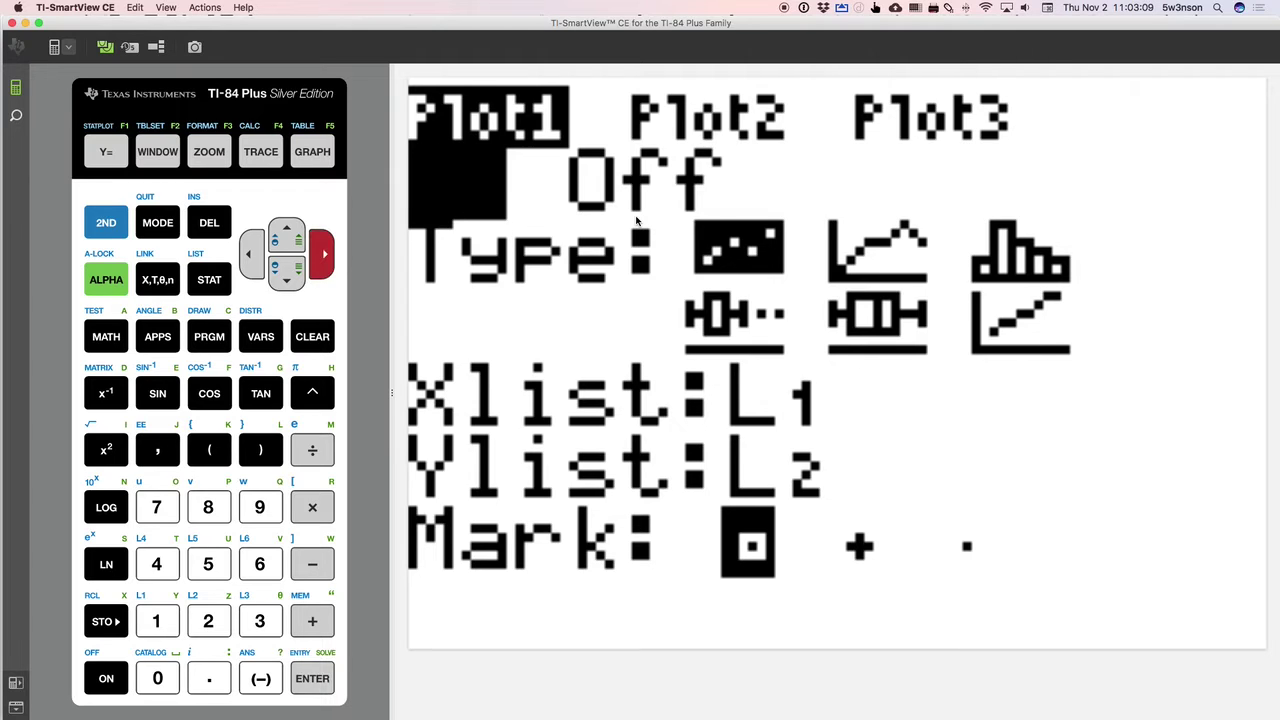
key(Down)
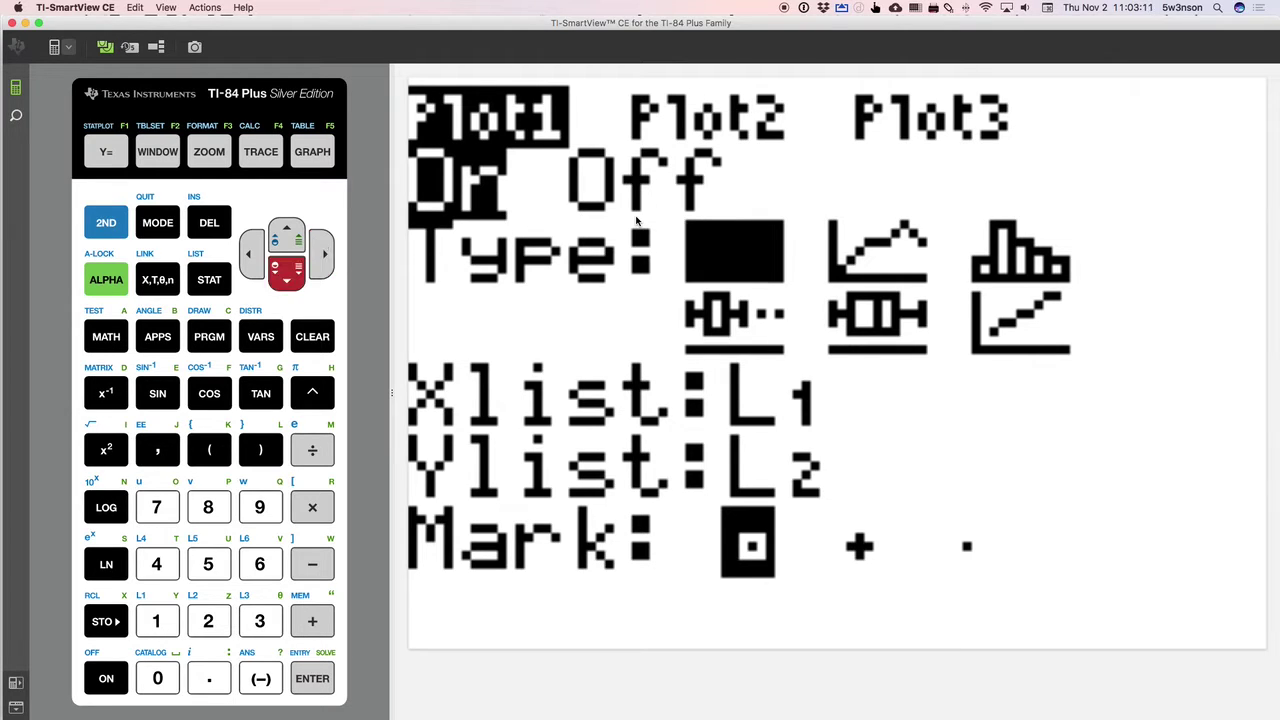
key(Down)
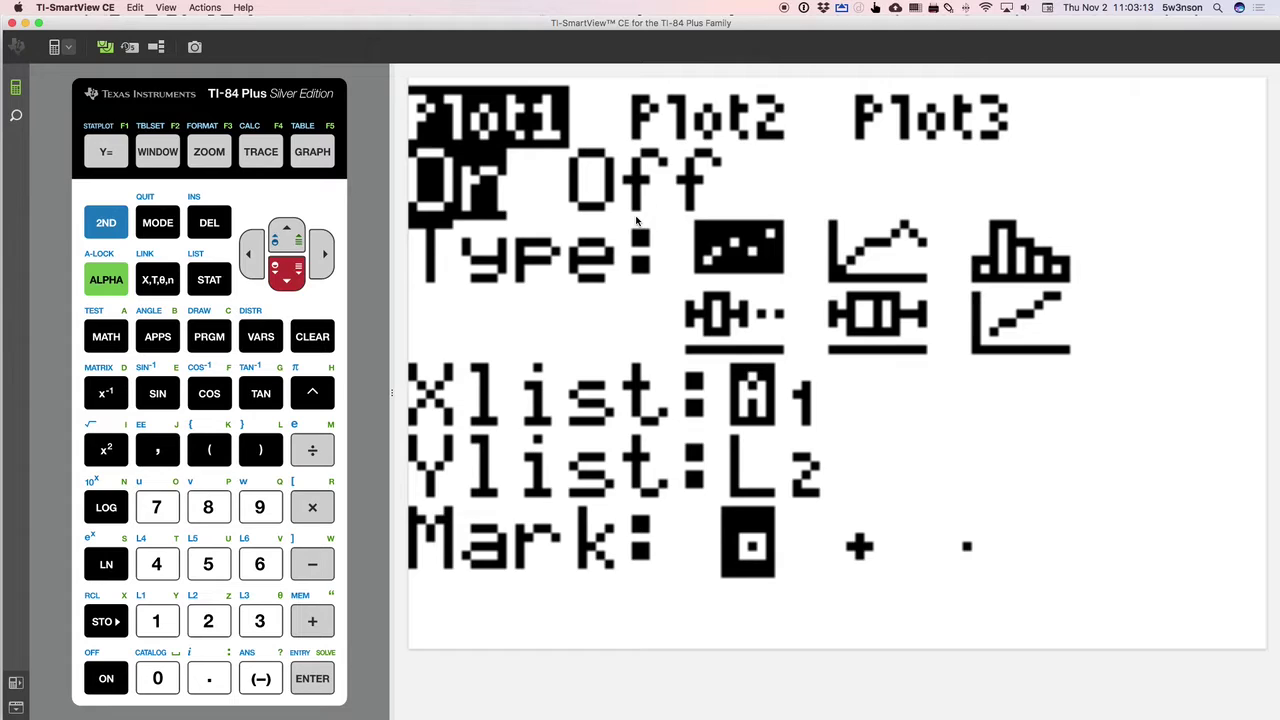
key(Up)
key(Down)
key(Down)
key(Down)
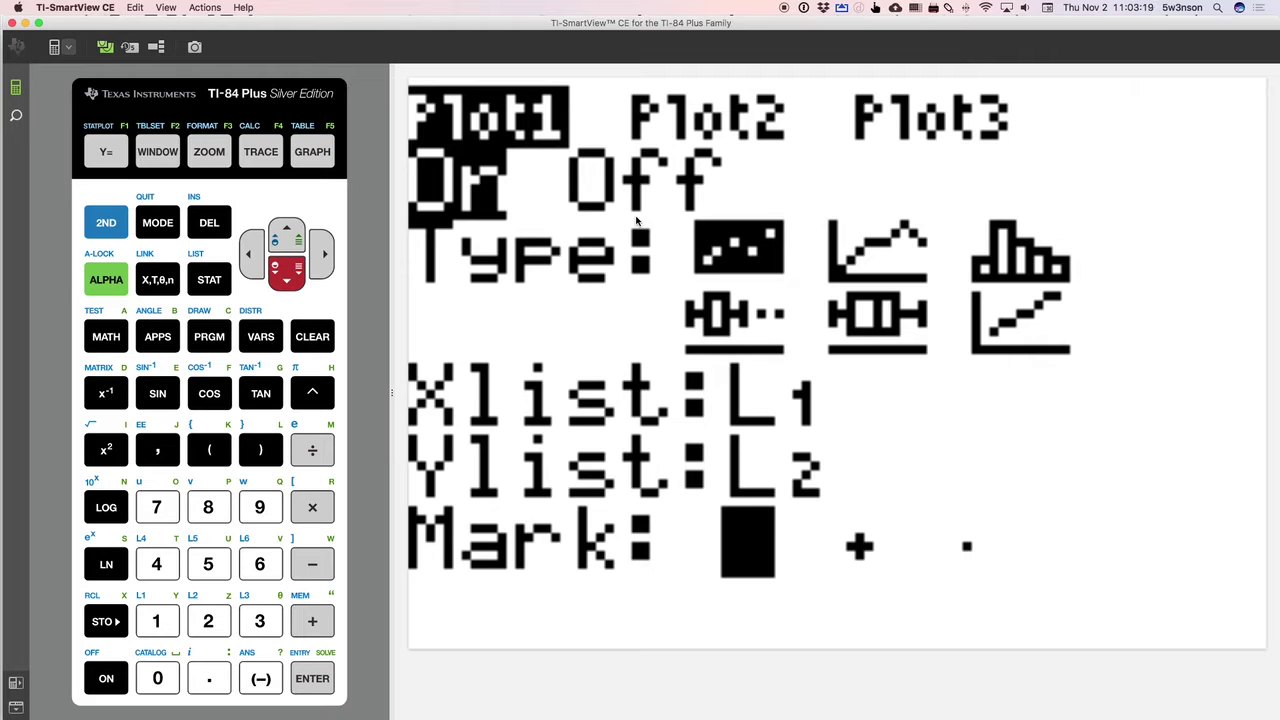
key(Right)
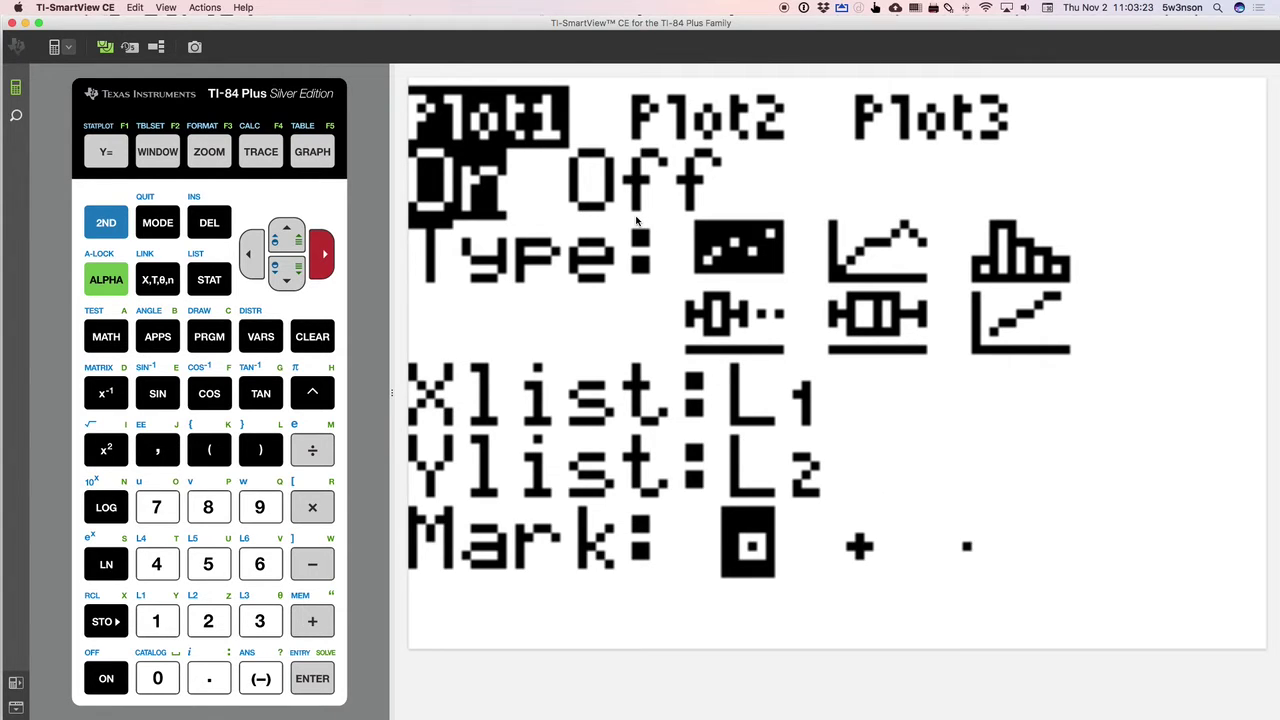
key(Left)
key(Left)
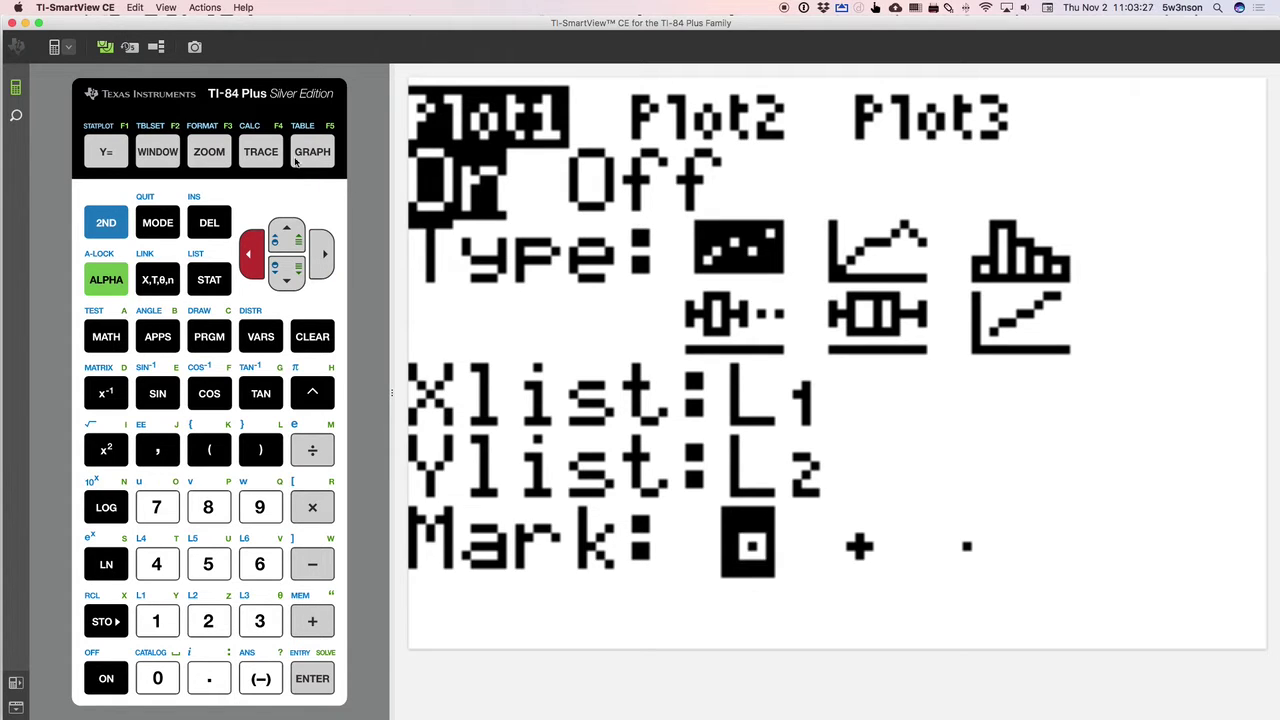
Draw the graph, check the worksheet, and come back to the calculator
click(309, 160)
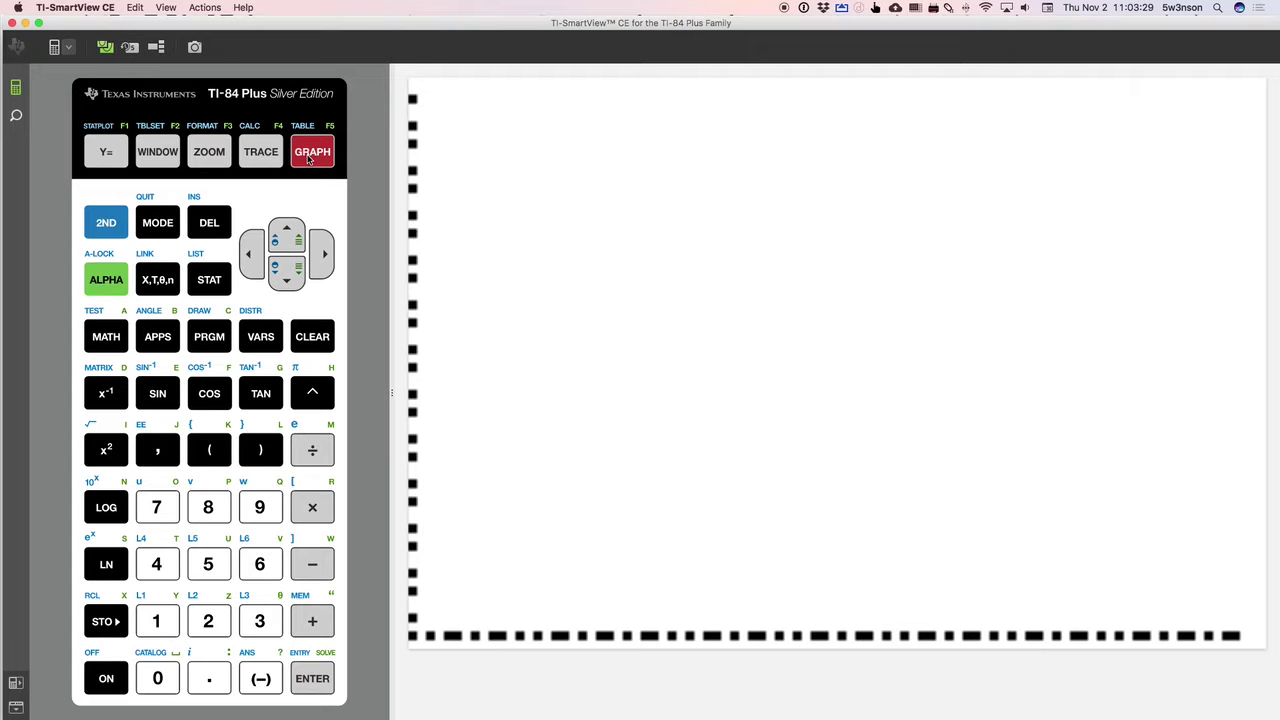
key(super+Tab)
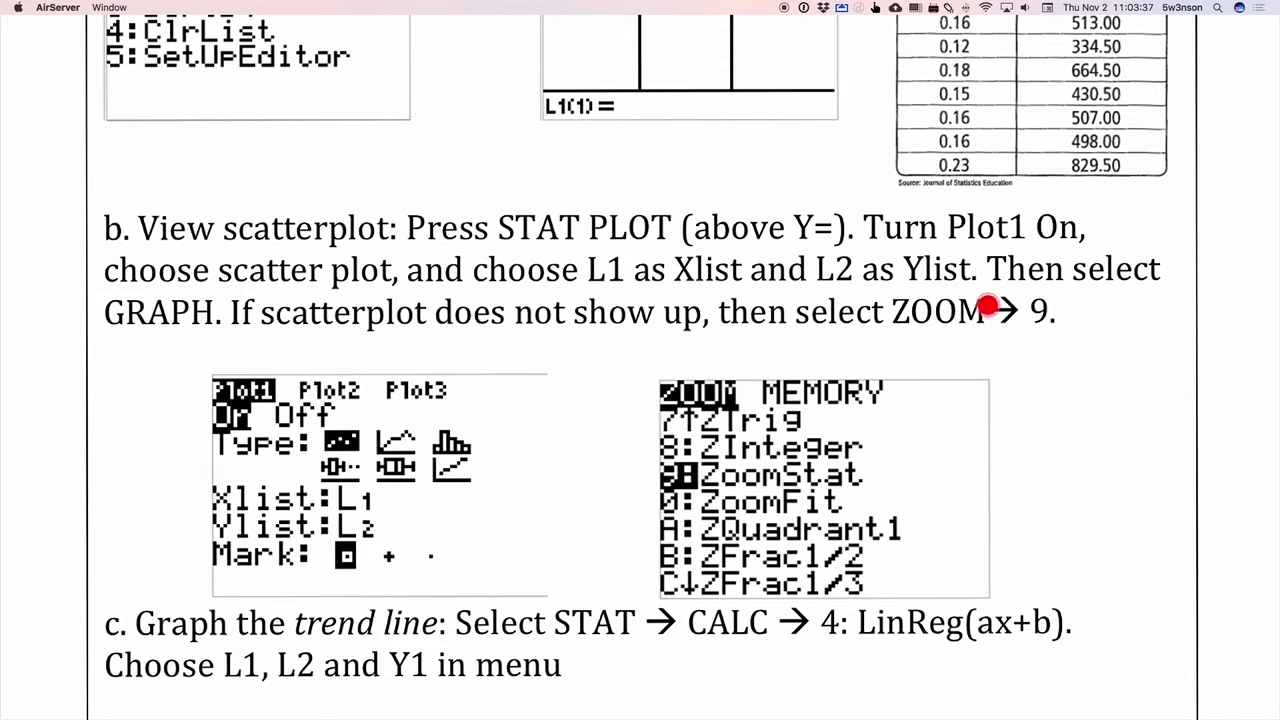
key(super+Tab)
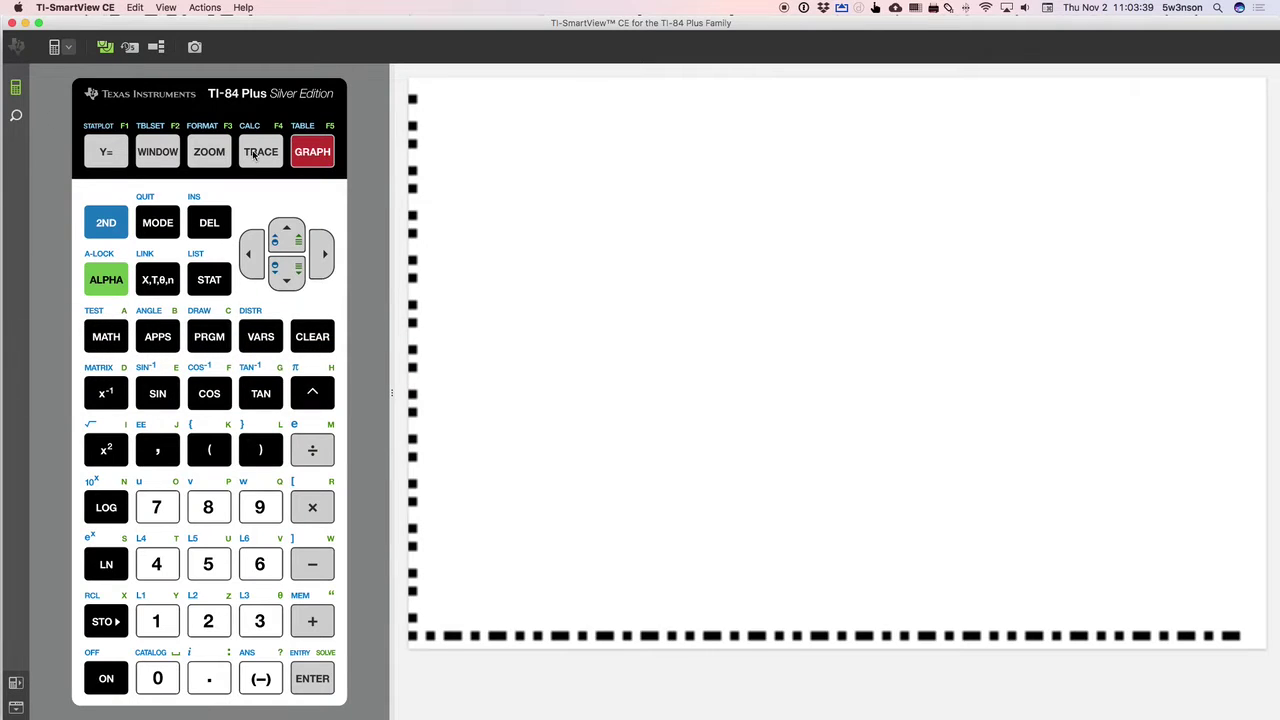
Fit the graph window to the data with ZoomStat
click(209, 153)
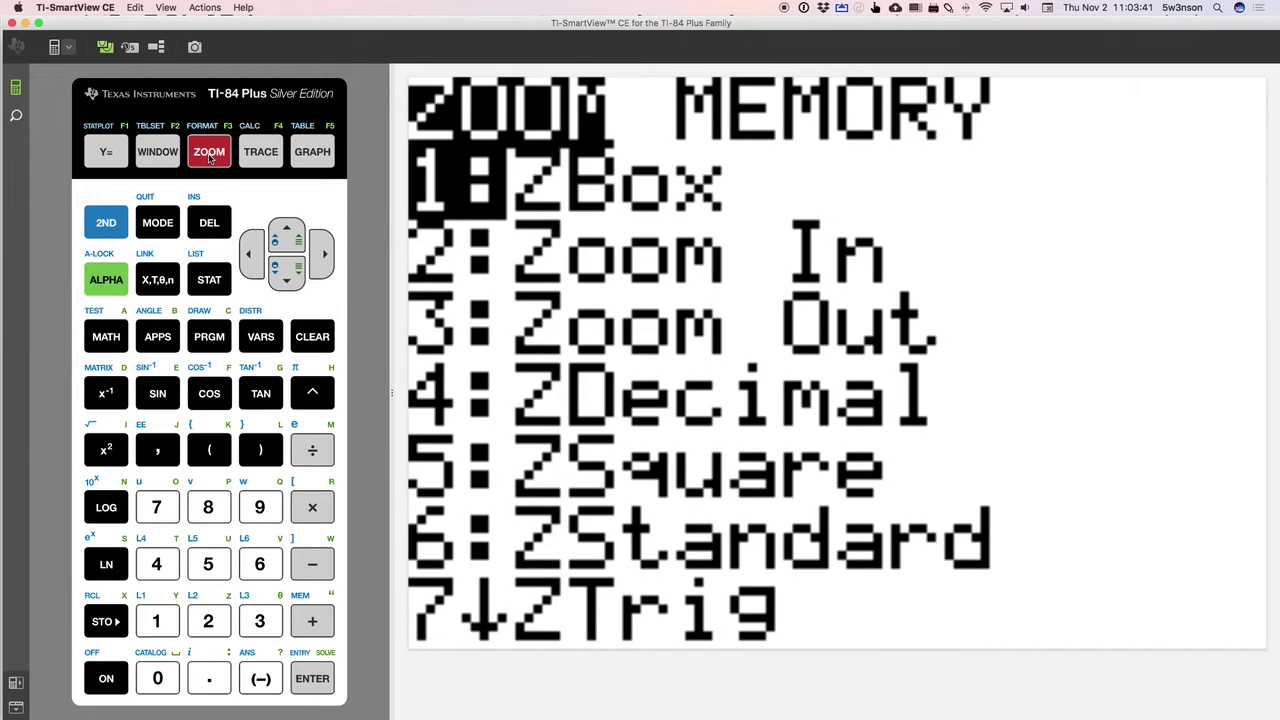
key(Down)
key(Down)
key(Down)
key(Down)
key(Down)
key(Down)
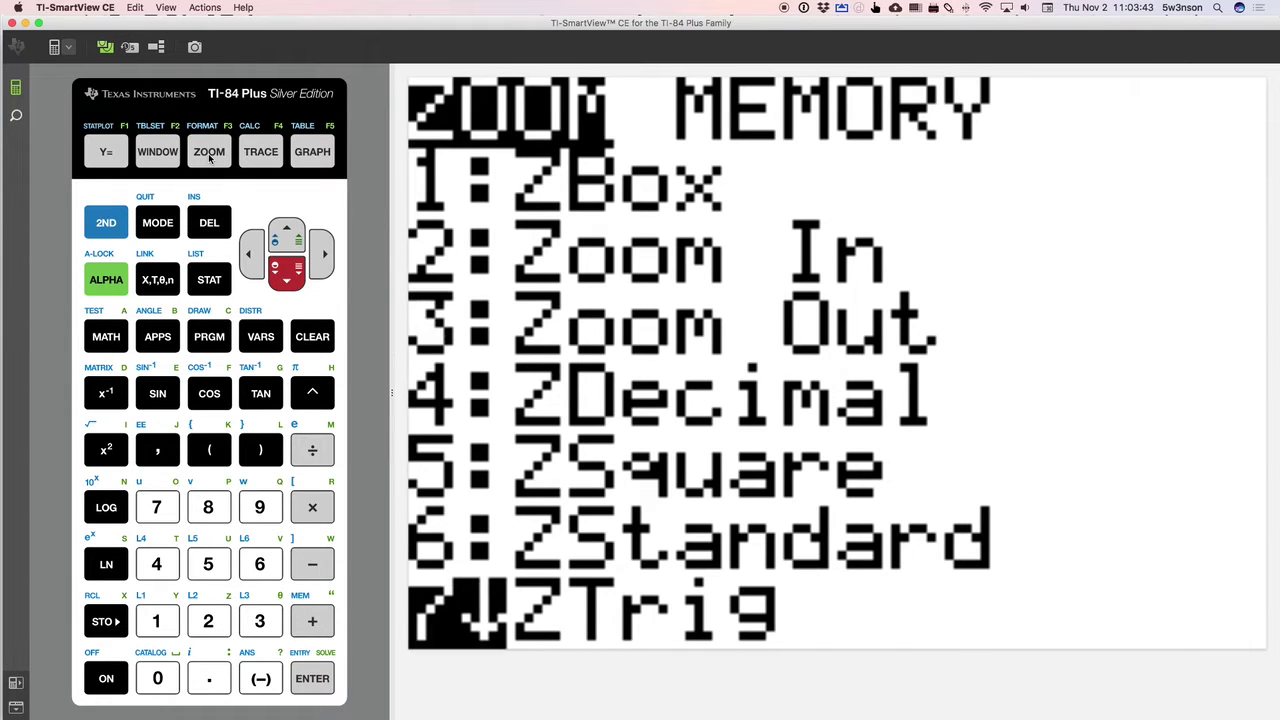
key(Down)
key(Down)
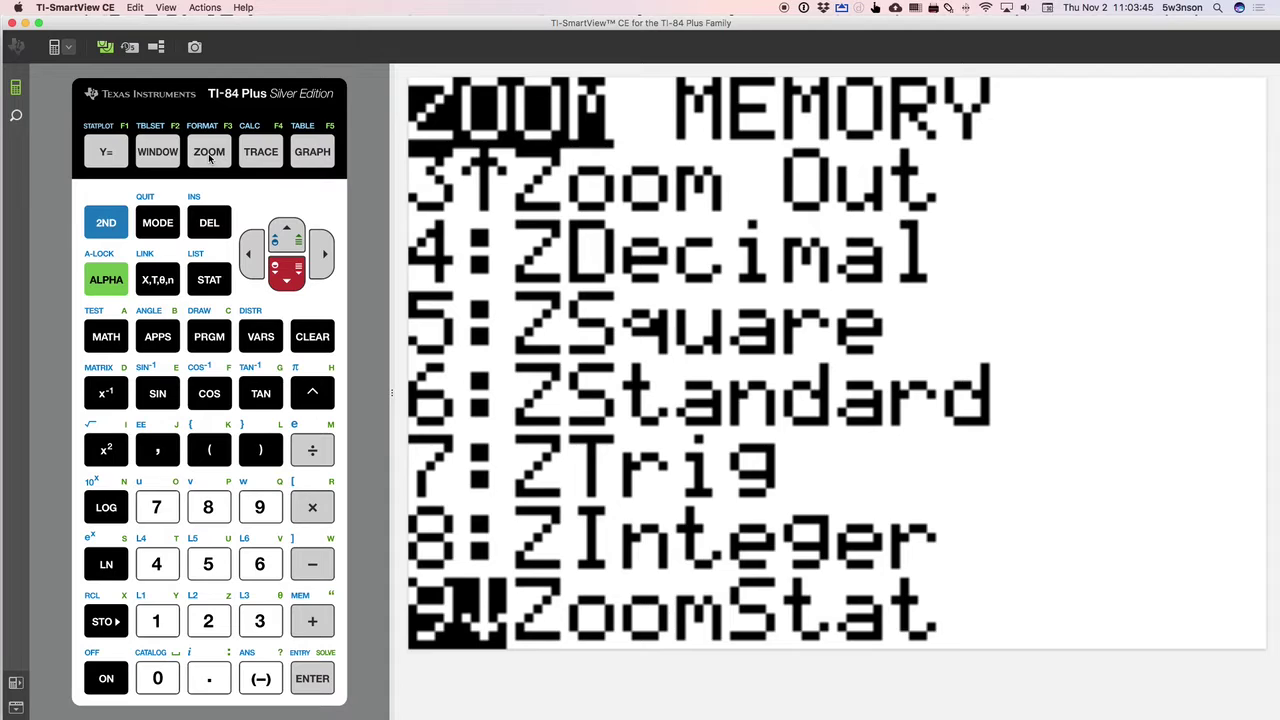
key(9)
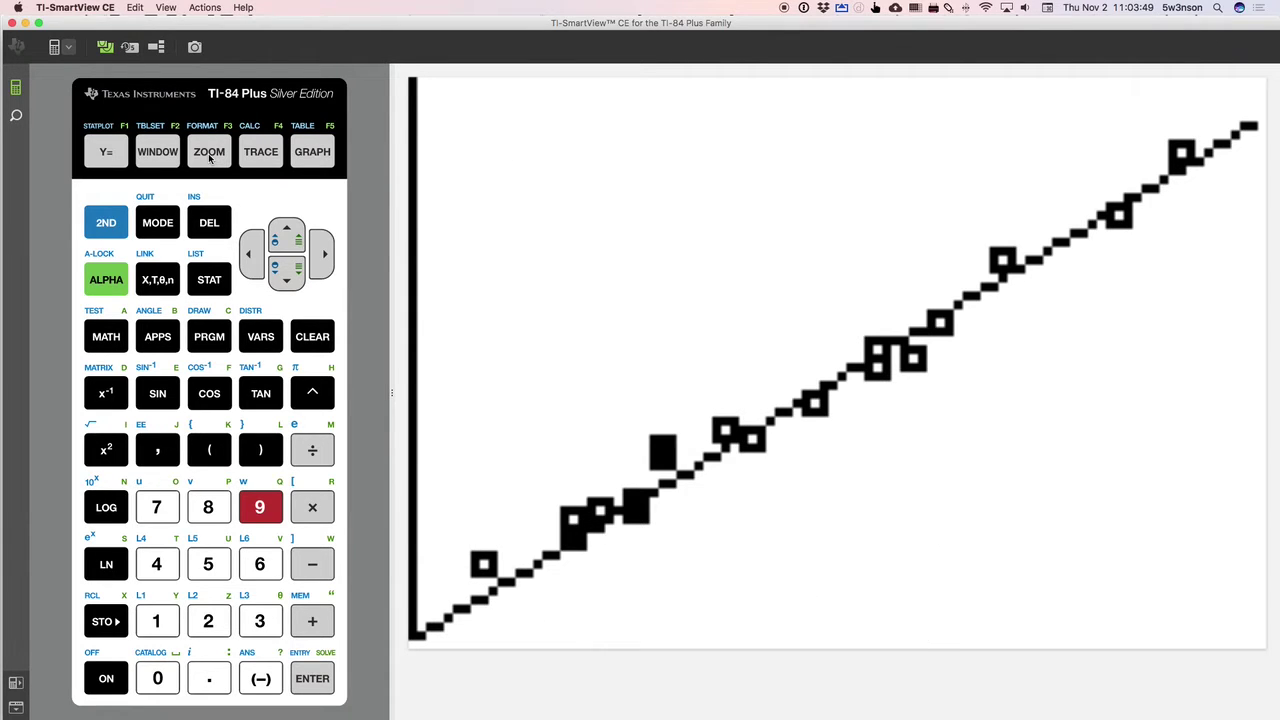
Clear the old Y1 equation, graph the data points, then switch to the worksheet
click(104, 160)
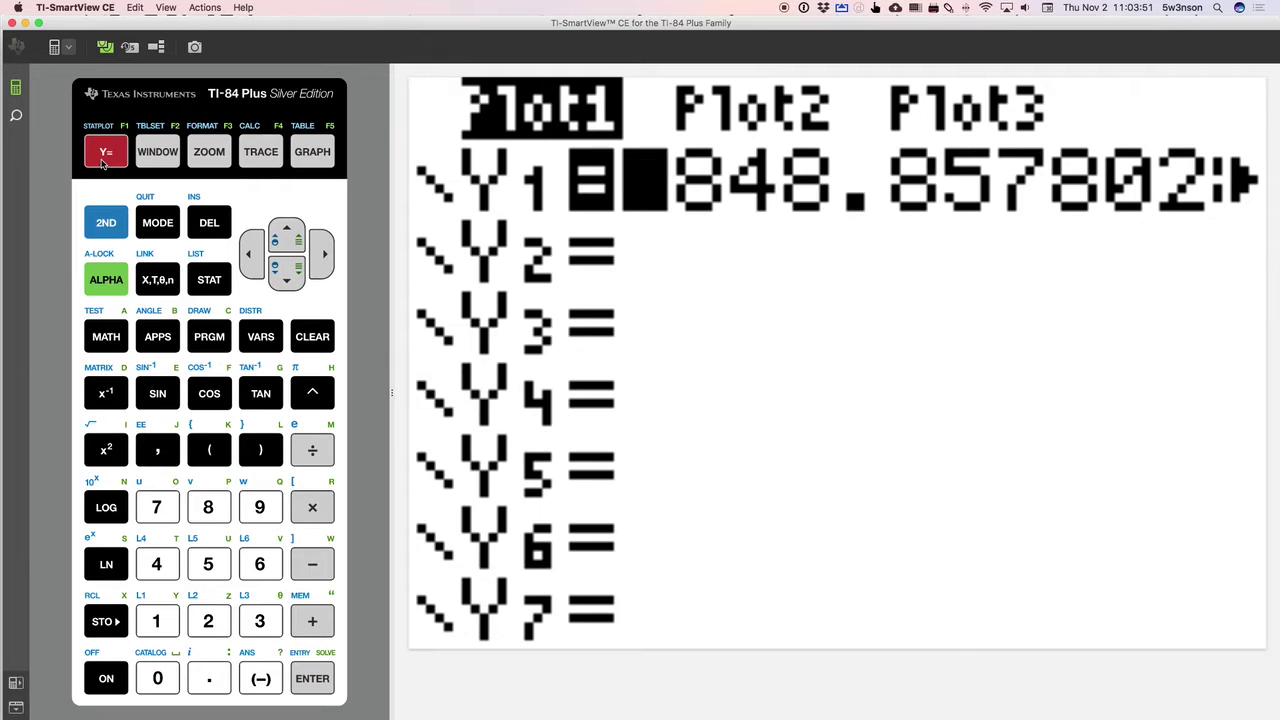
key(Escape)
key(Return)
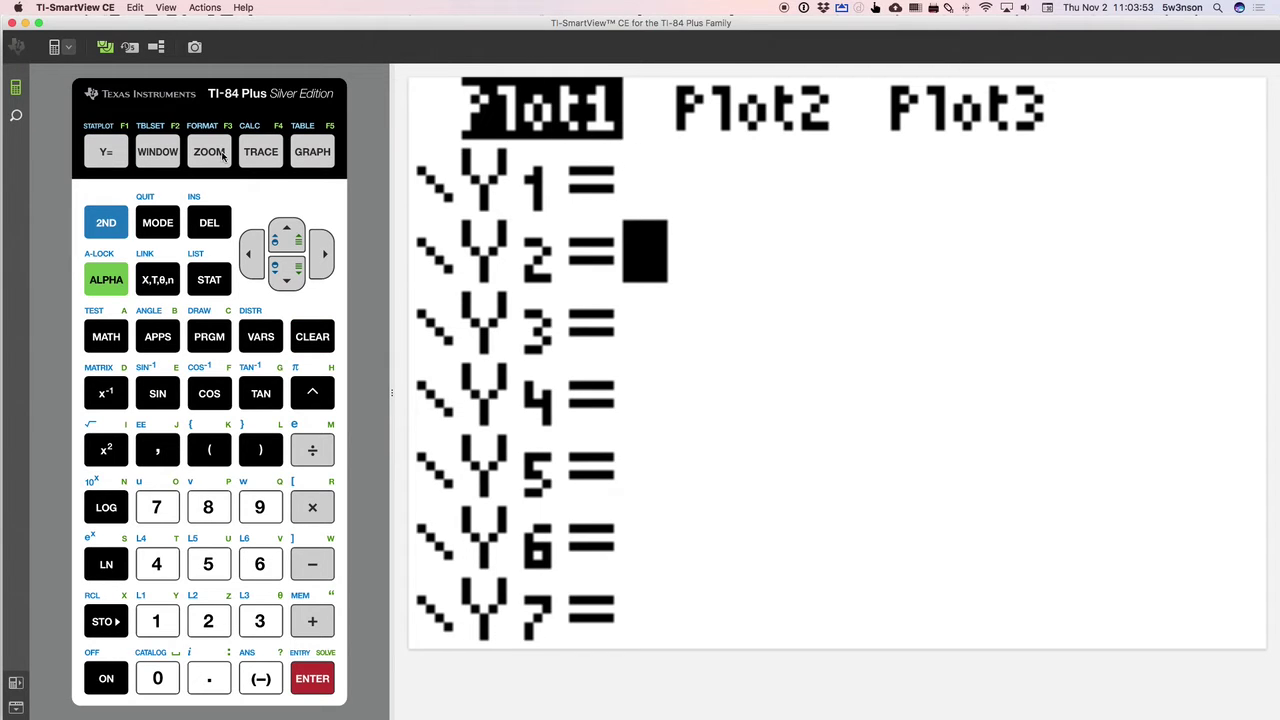
click(302, 153)
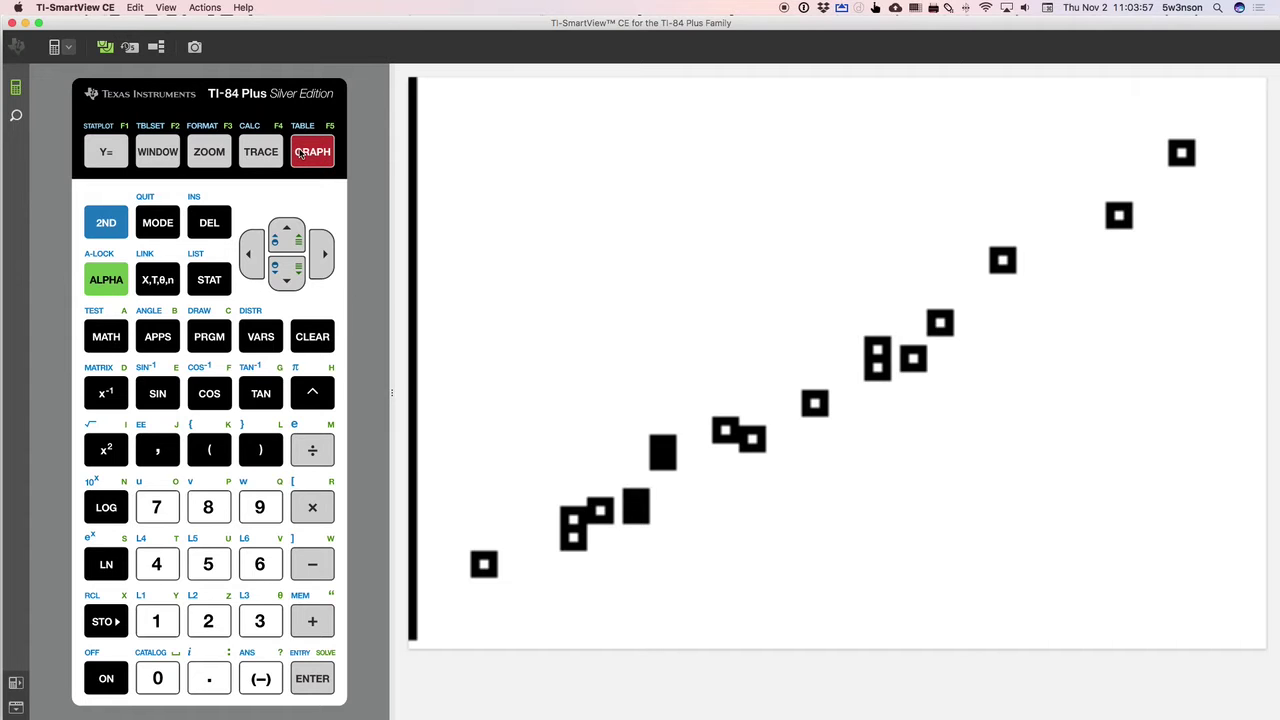
key(super+Tab)
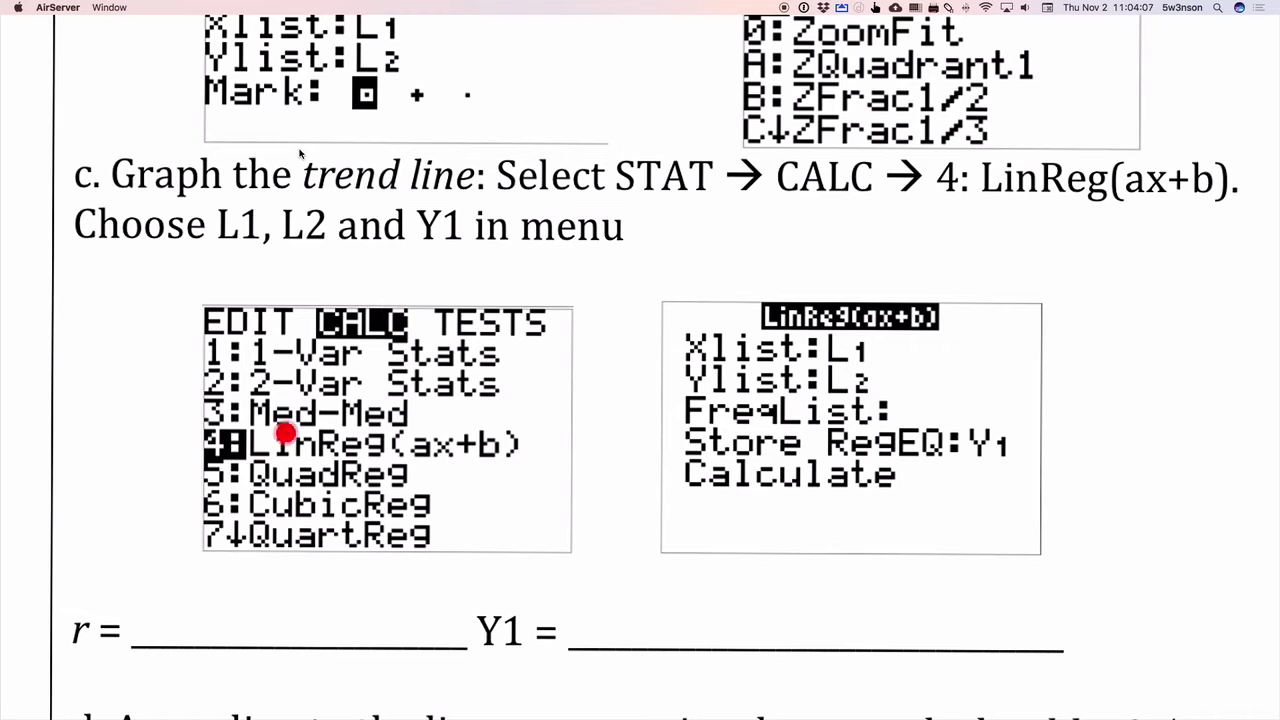
Back in the calculator, start LinReg(ax+b) from STAT CALC and reach Store RegEQ
key(super+Tab)
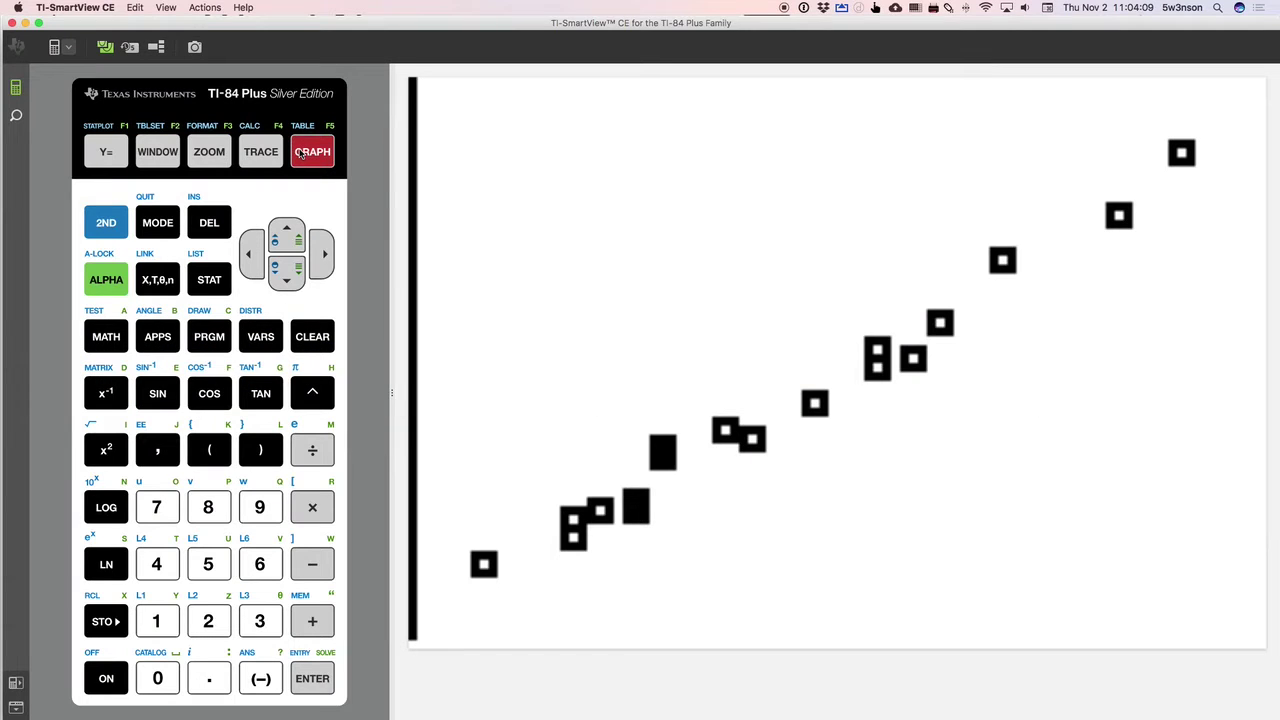
click(217, 281)
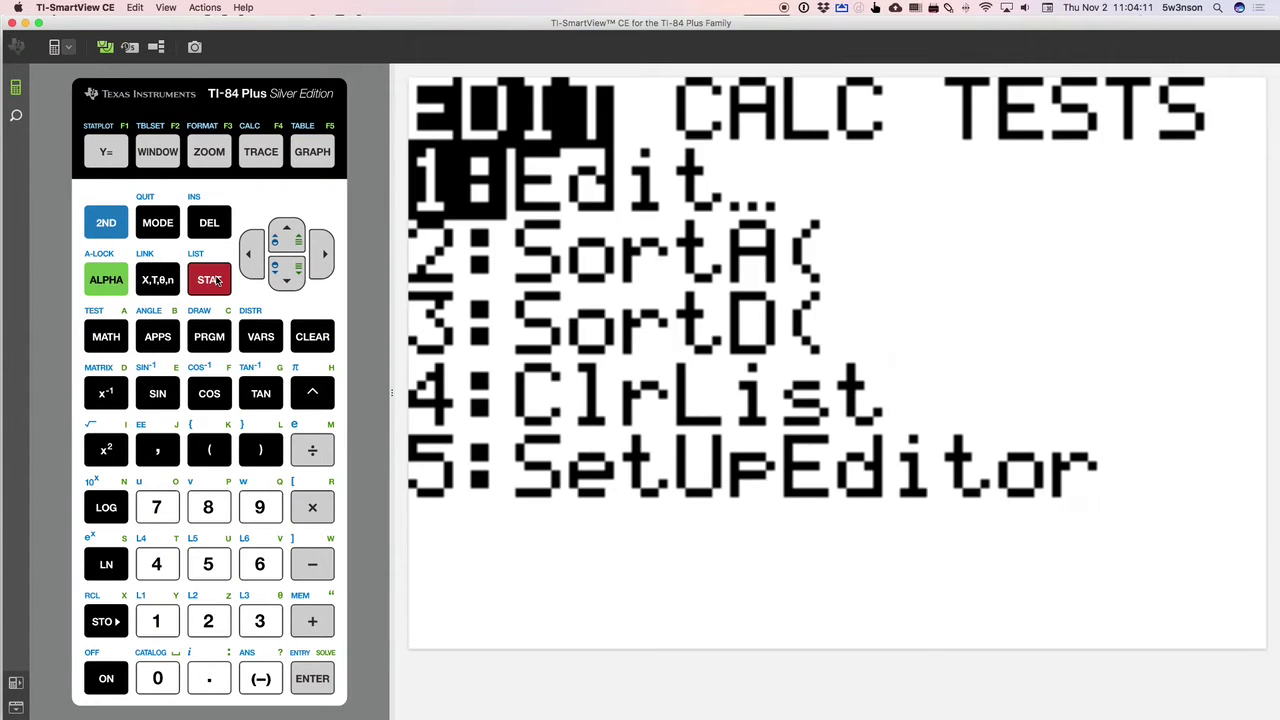
key(Right)
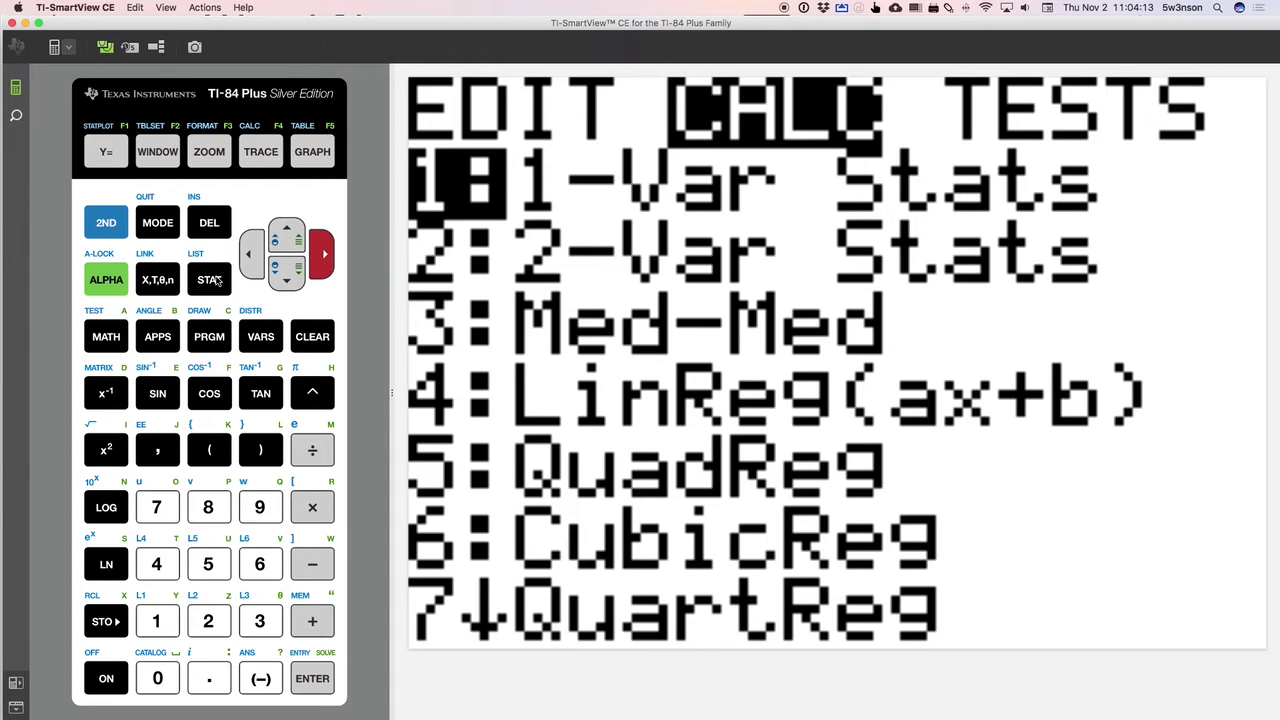
key(4)
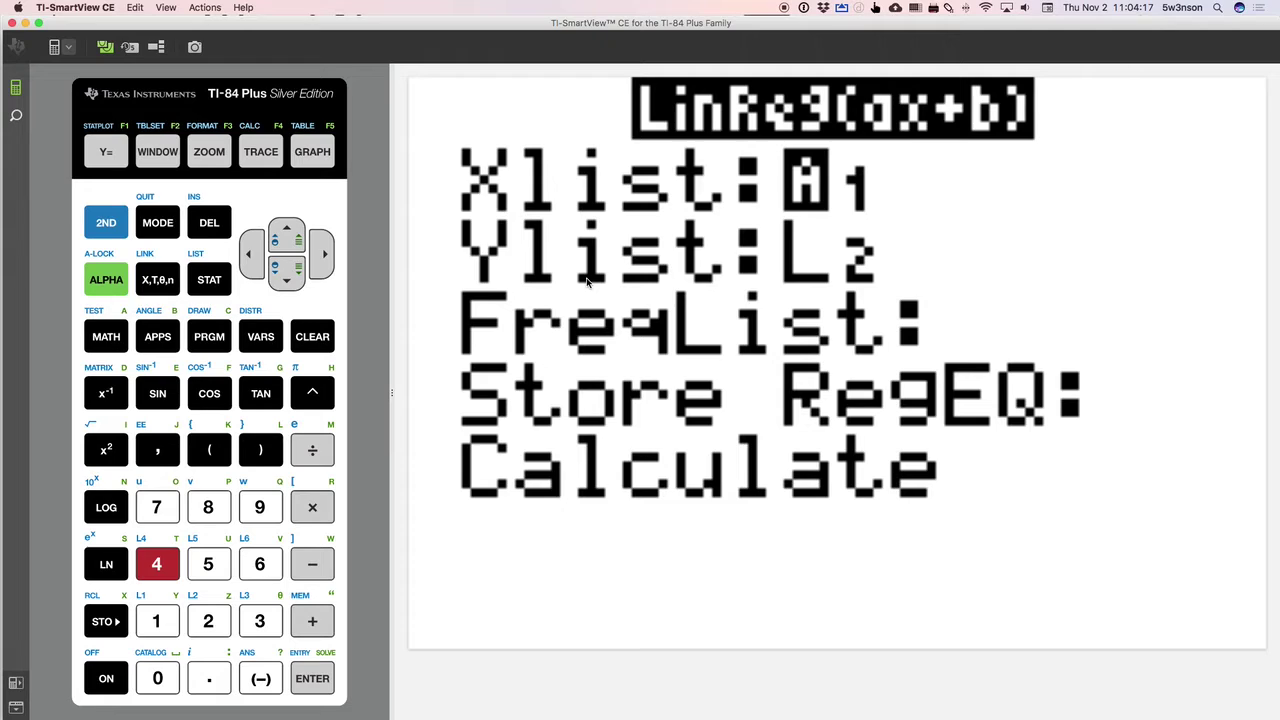
key(Down)
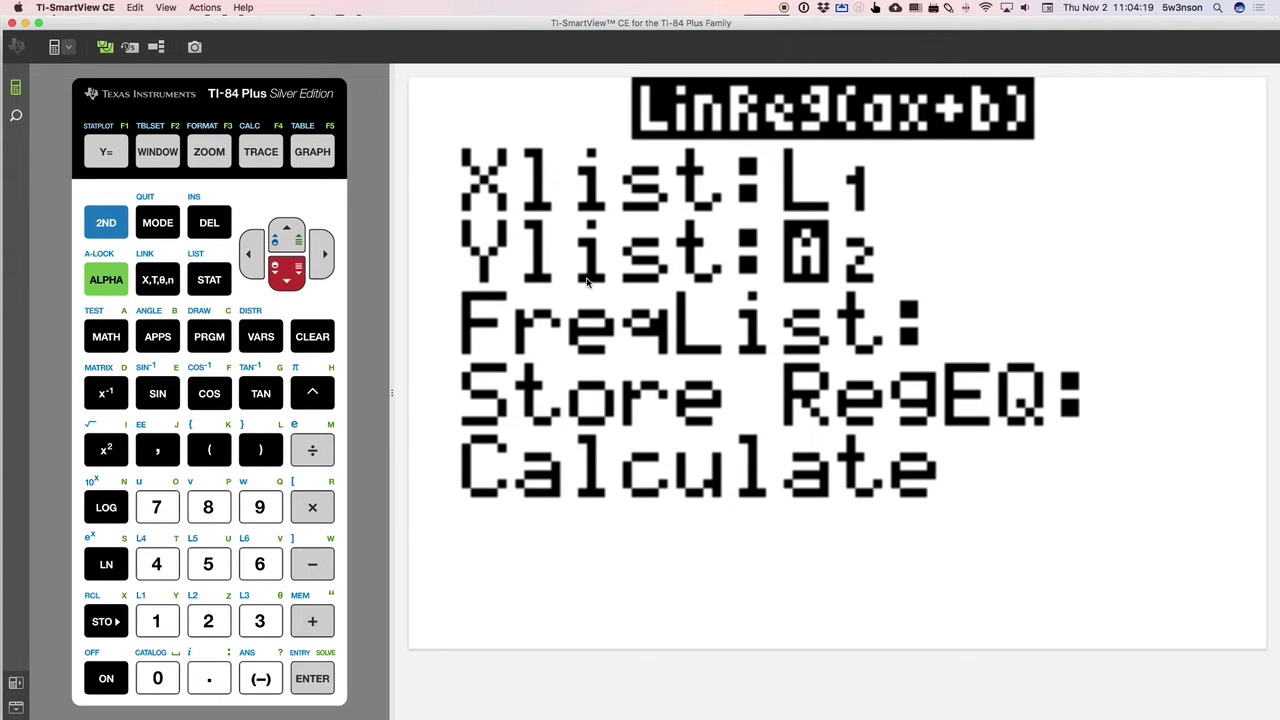
key(Down)
key(Down)
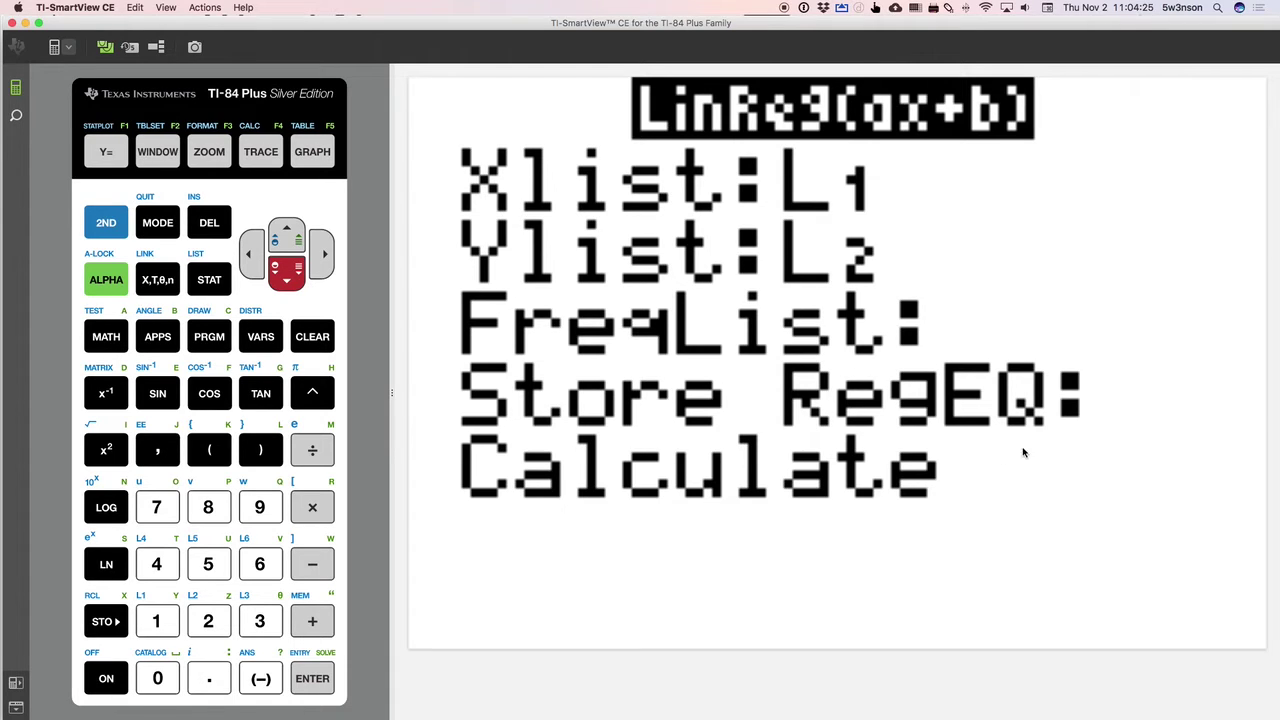
Set Store RegEQ to Y1 from VARS Y-VARS and move down to Calculate
click(258, 342)
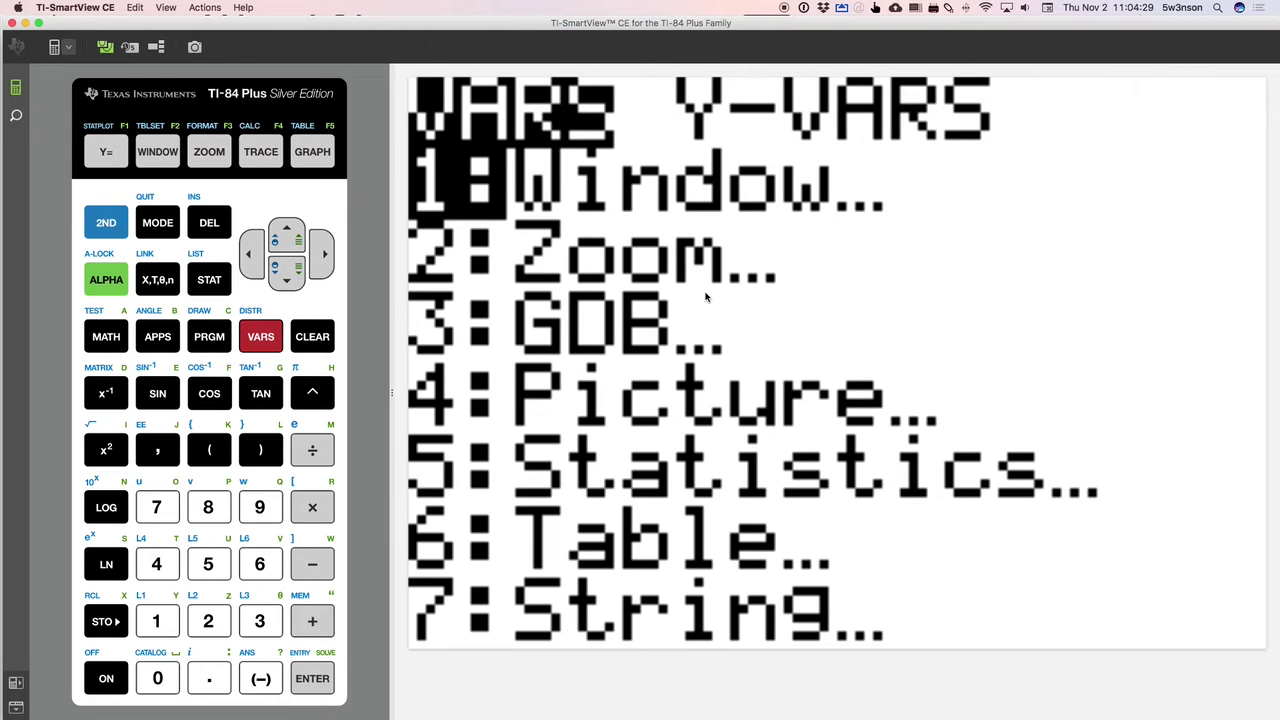
key(Right)
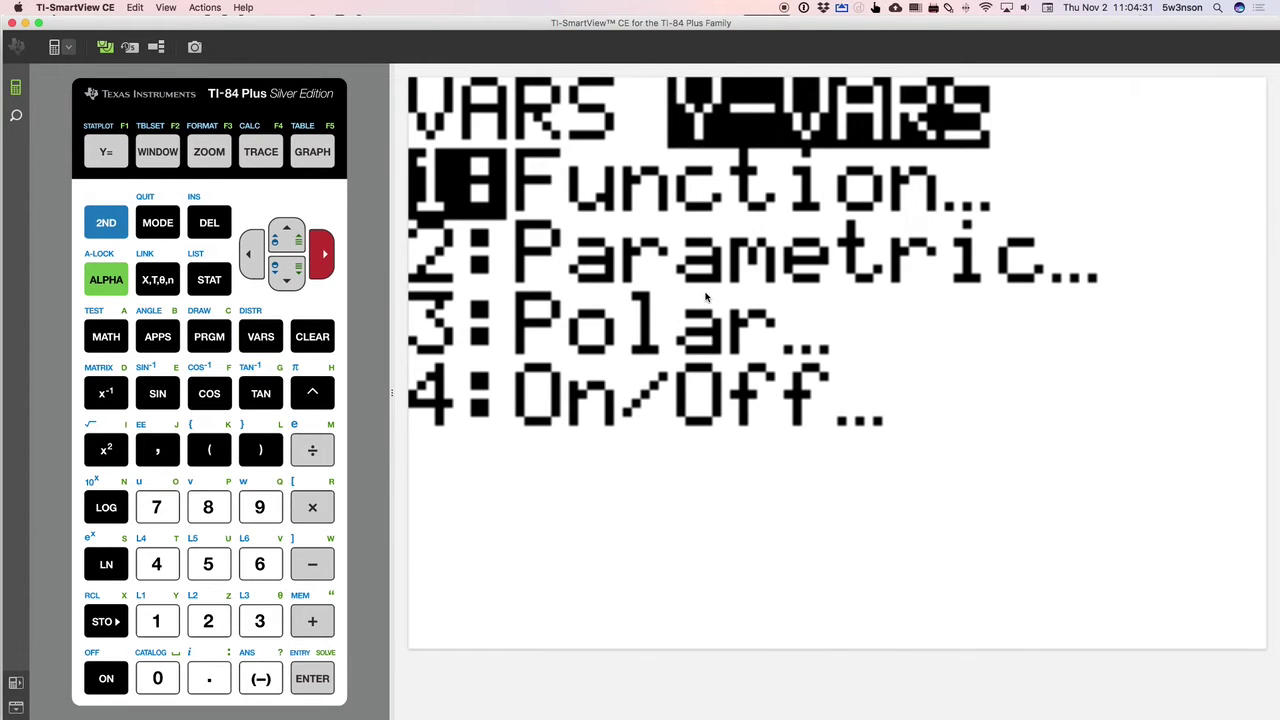
key(Return)
key(Return)
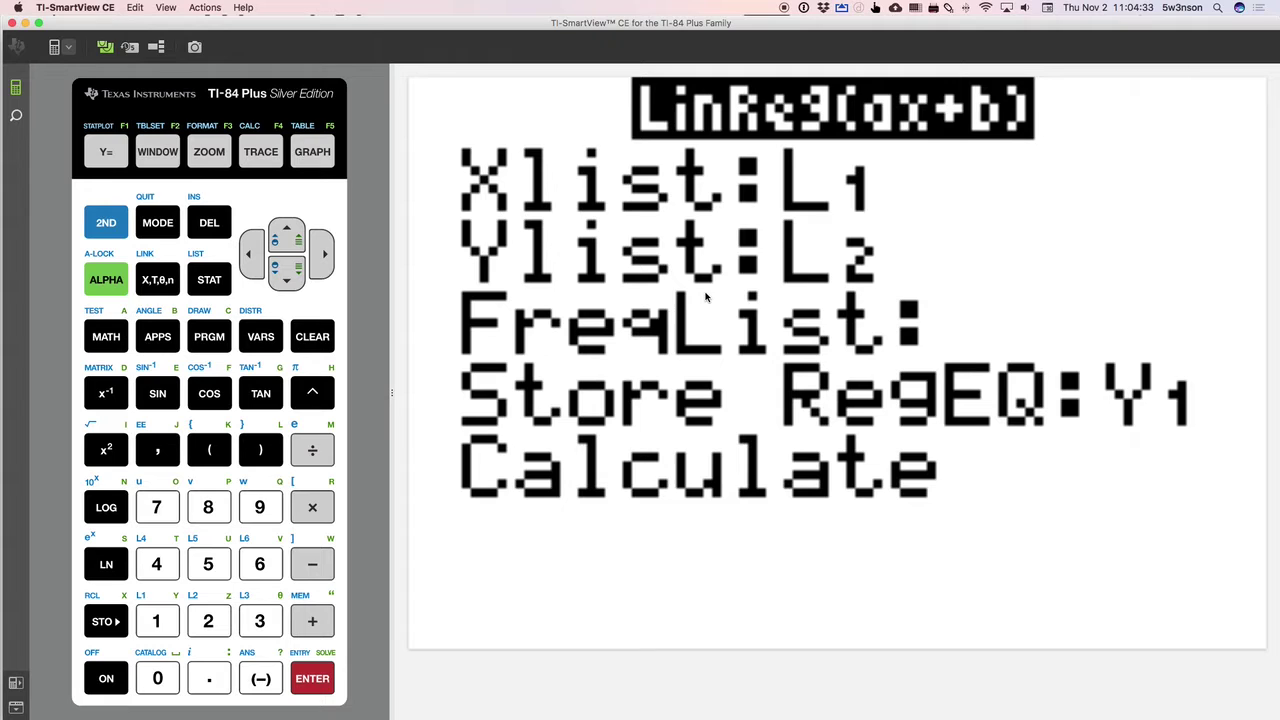
click(258, 338)
key(Right)
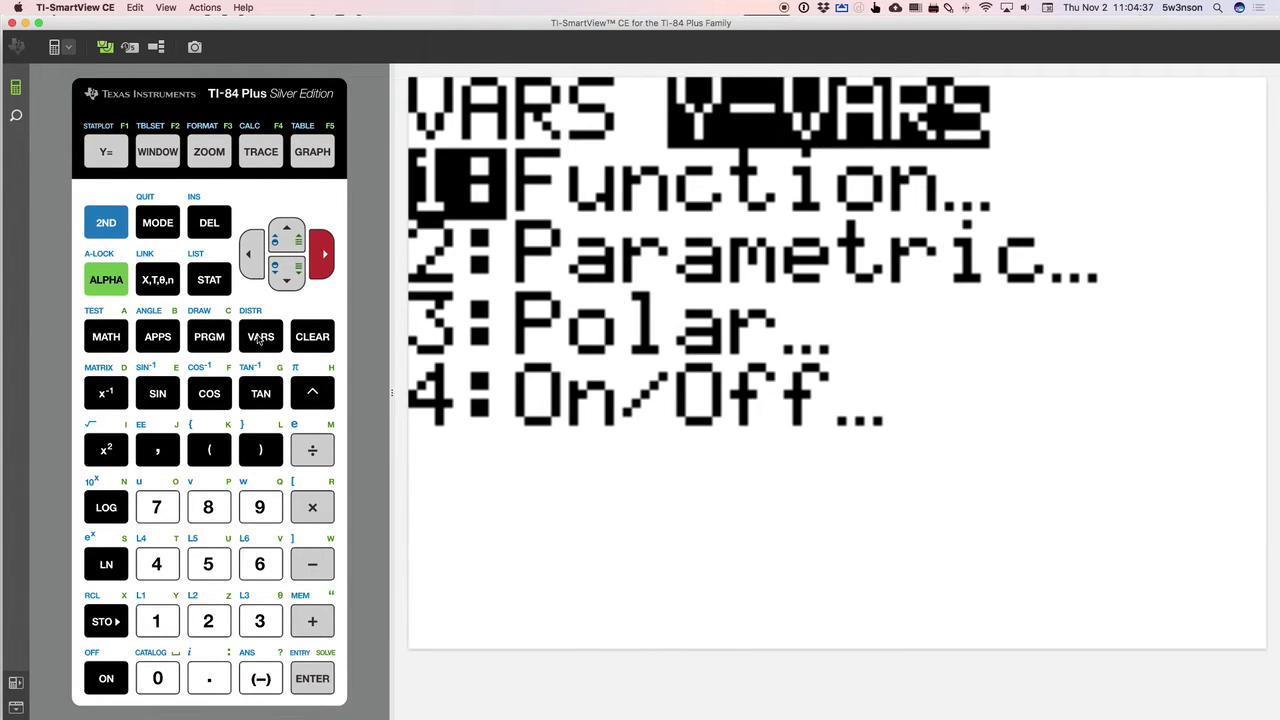
key(Return)
key(Return)
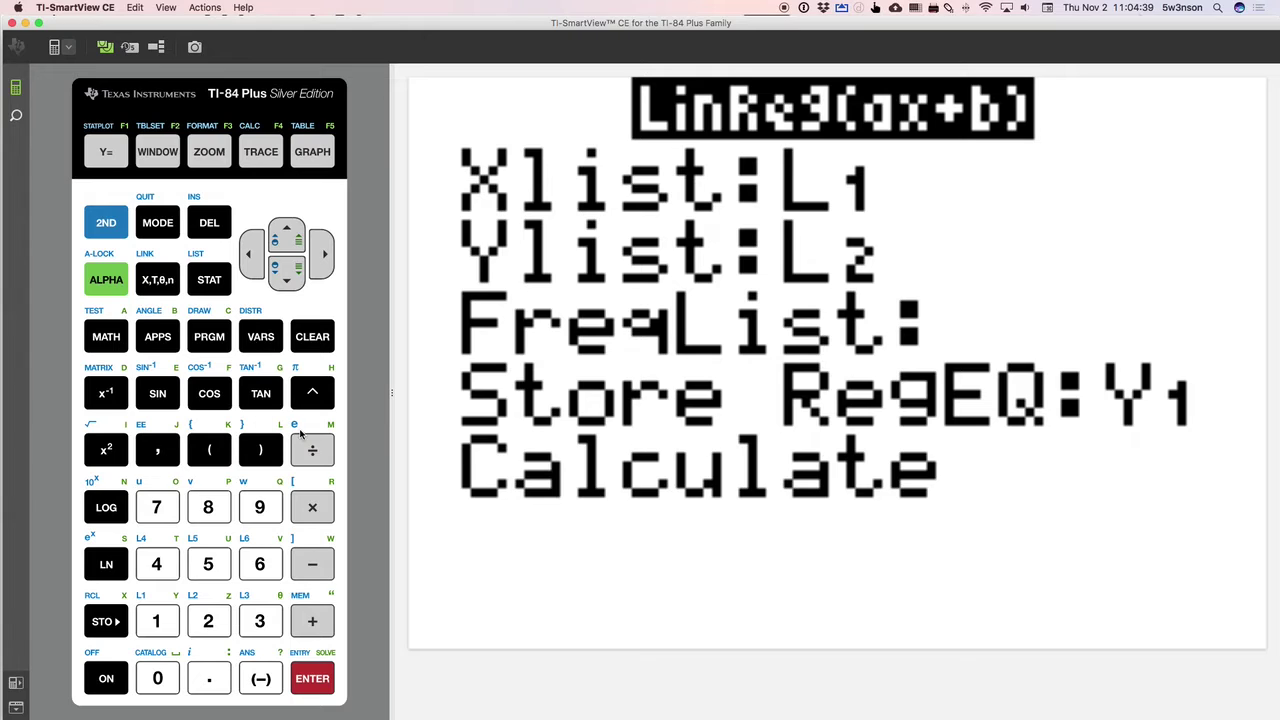
key(Down)
Calculate LinReg(ax+b), giving a=5501.527207 and b=-372.673768
key(Return)
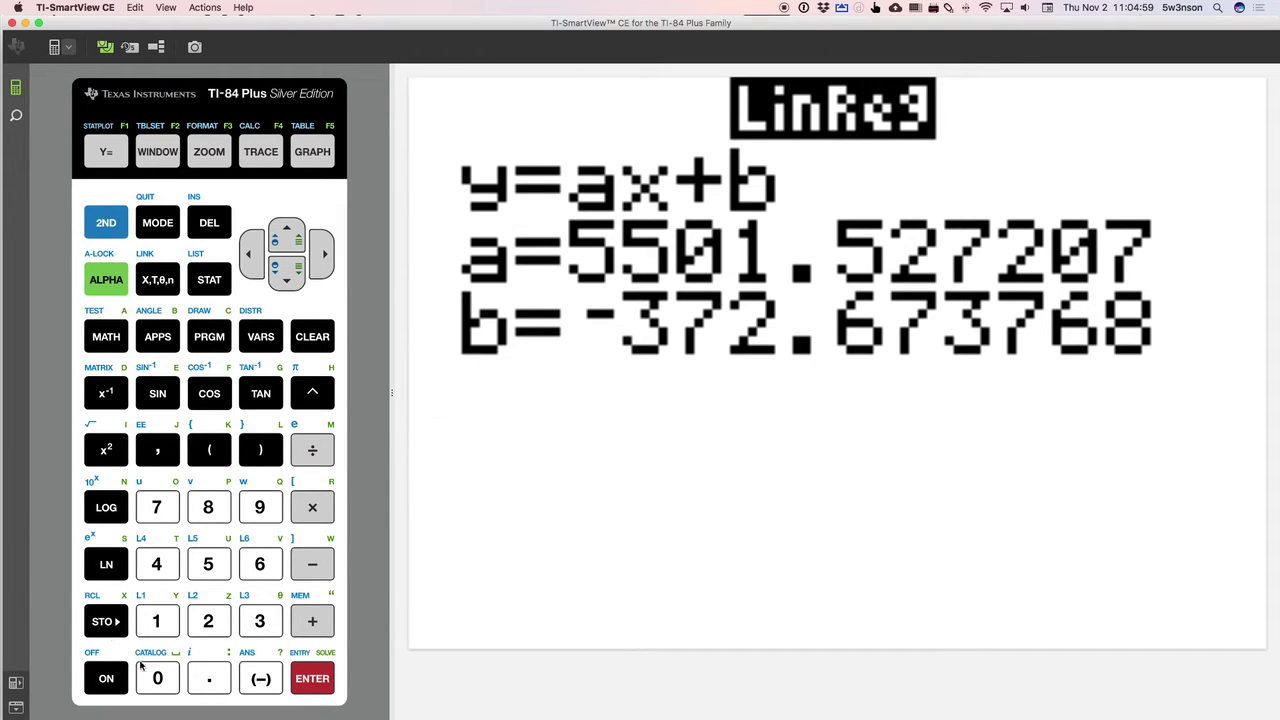
Run DiagnosticOn from the catalog so the regression reports r
click(98, 224)
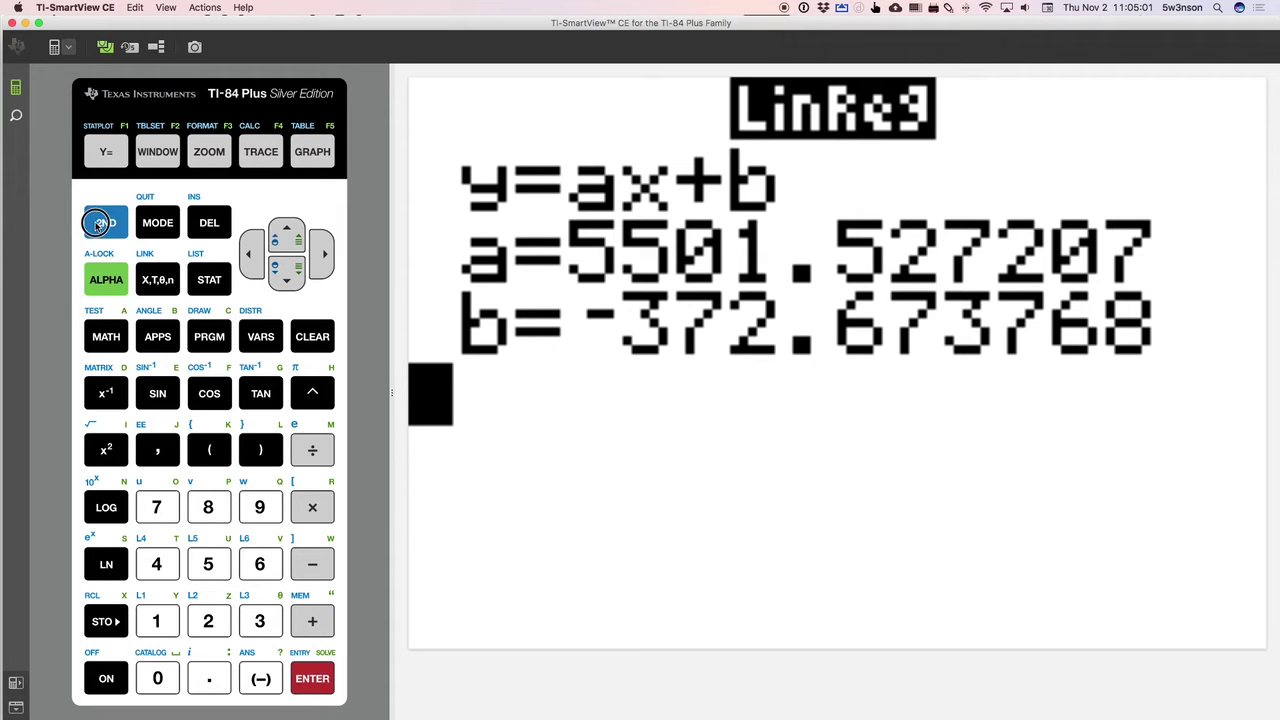
click(157, 678)
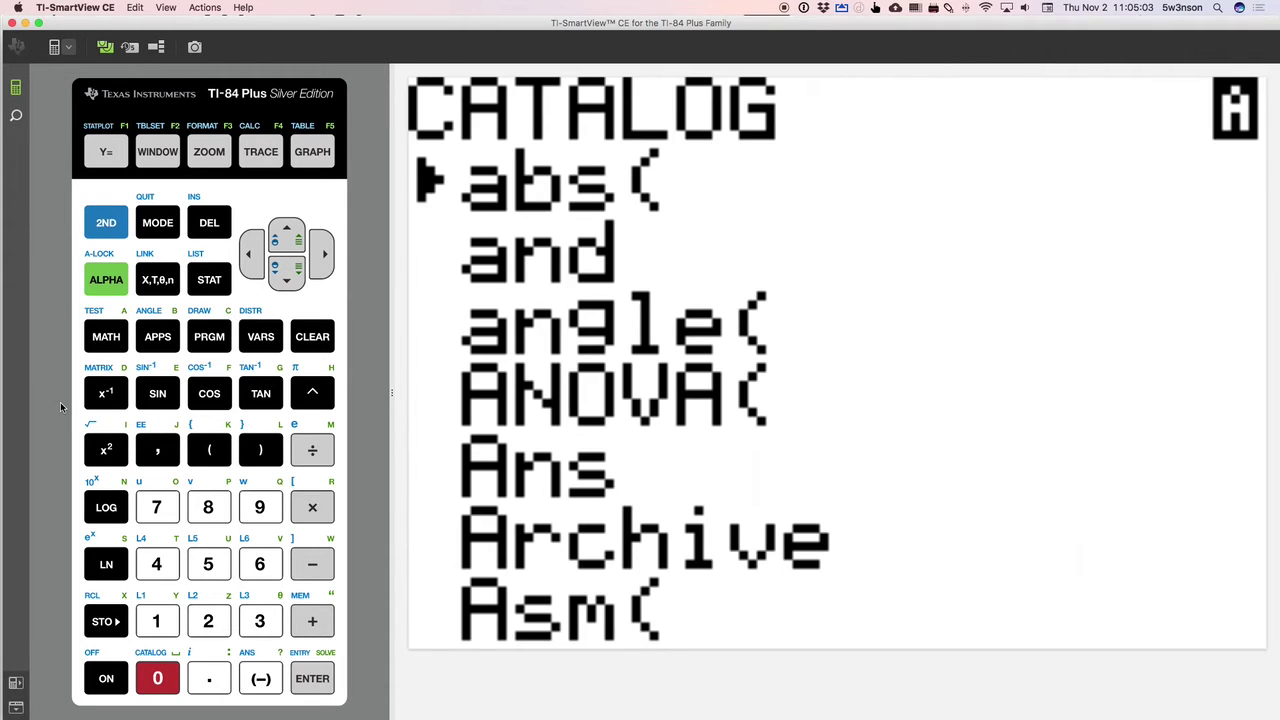
click(106, 393)
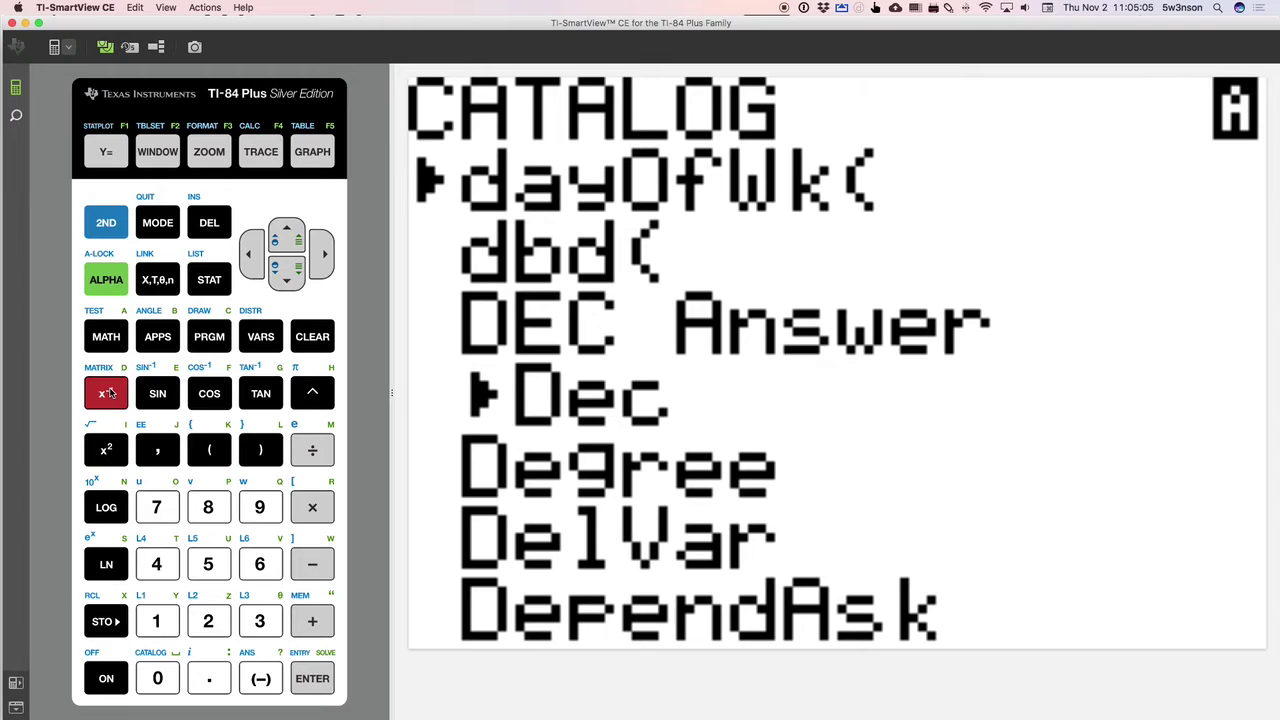
key(Down)
key(Down)
key(Down)
key(Down)
key(Down)
key(Down)
key(Down)
key(Down)
key(Down)
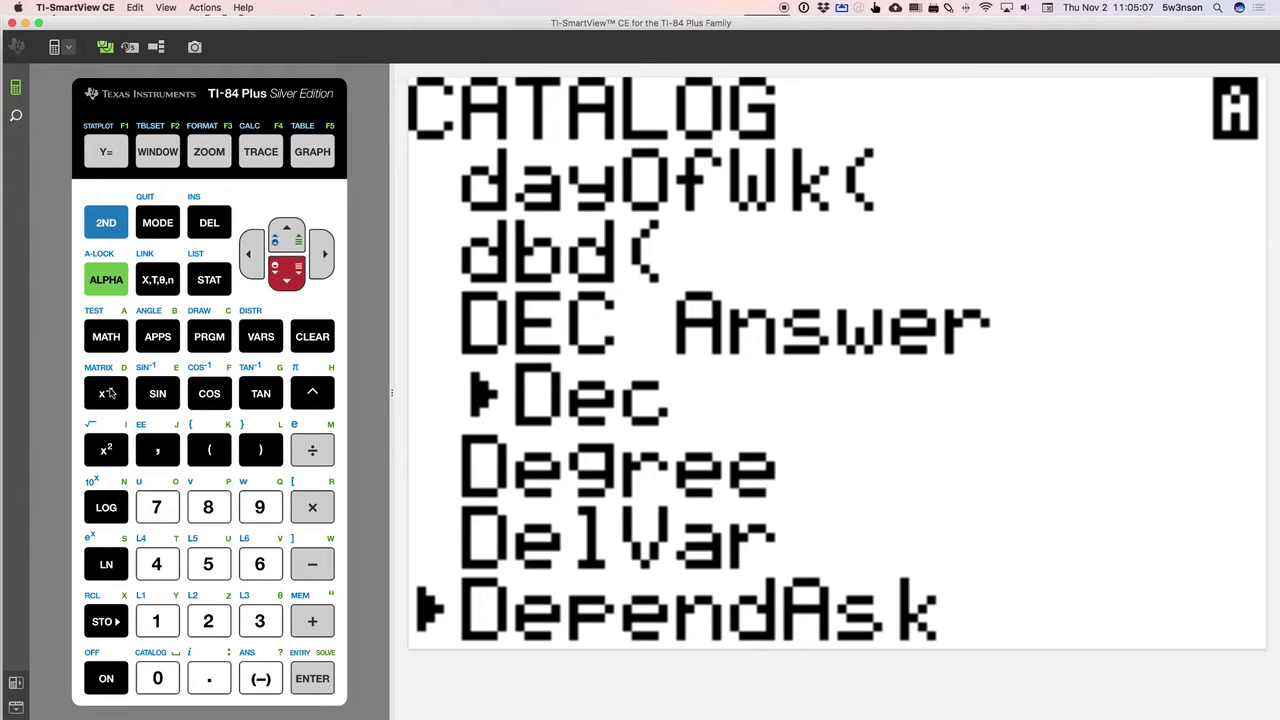
key(Down)
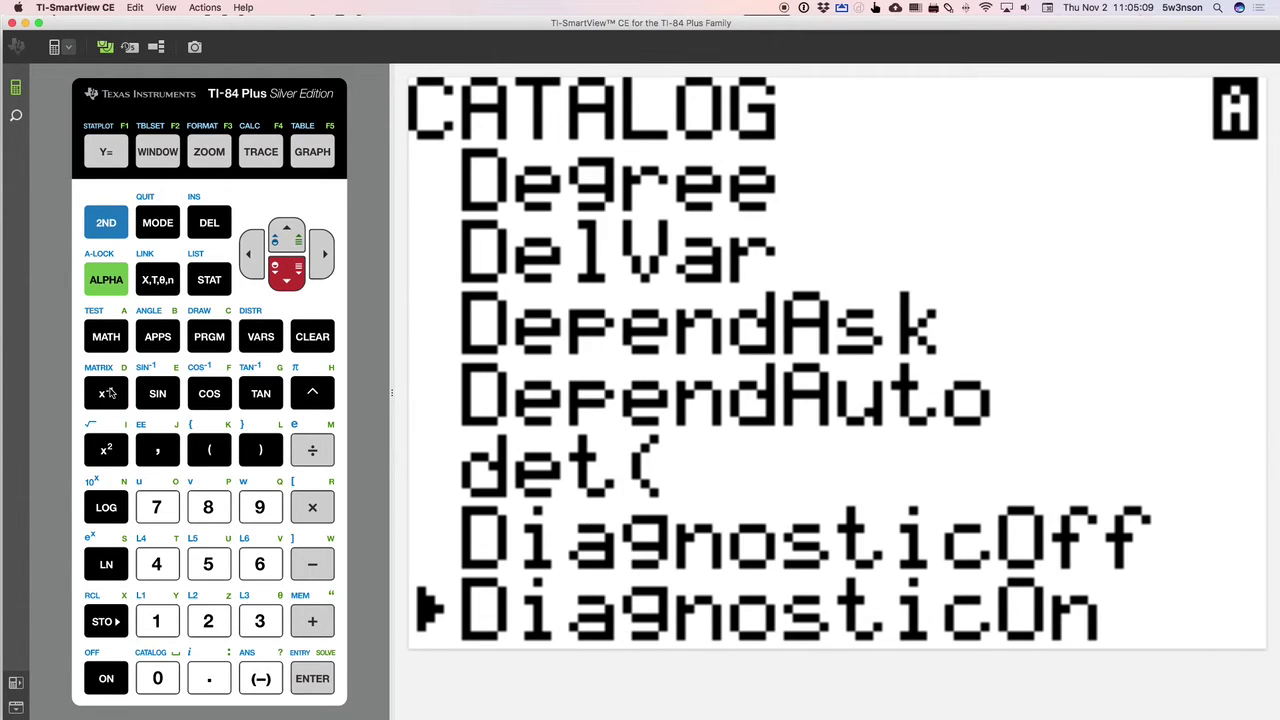
key(Return)
key(Return)
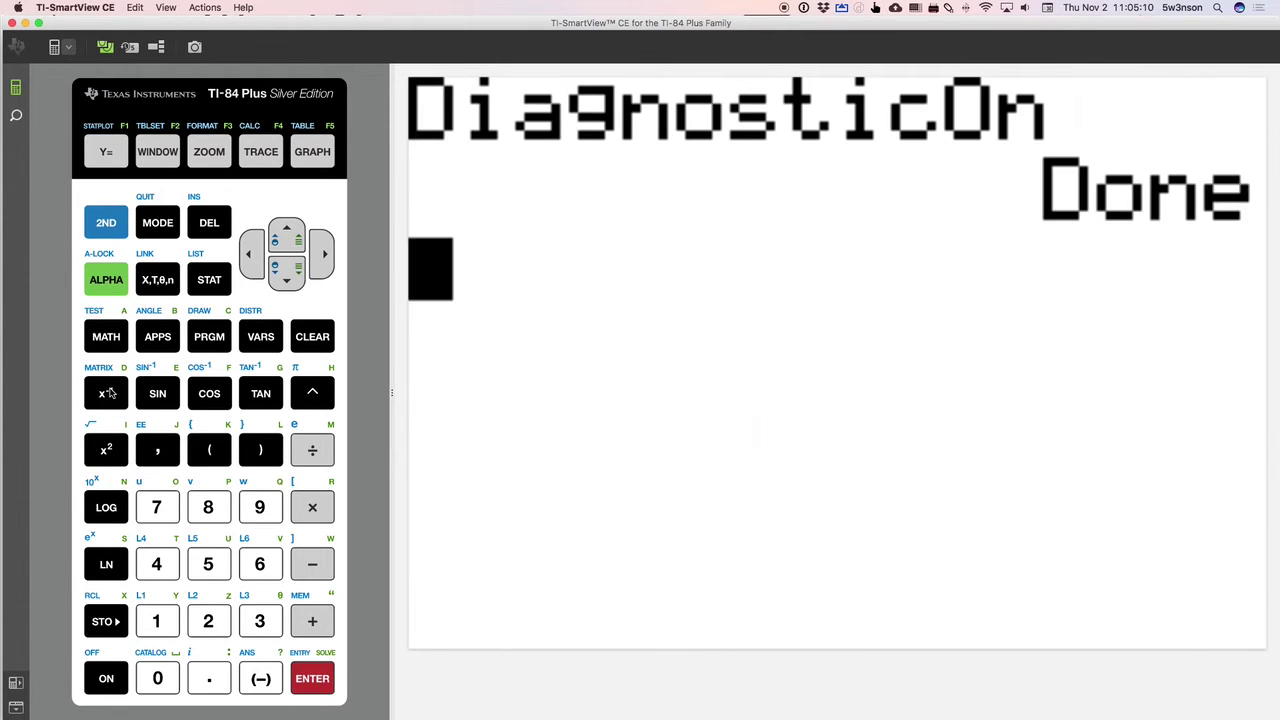
Rerun LinReg(ax+b) to get r = .9912452558, then switch to the worksheet
click(209, 280)
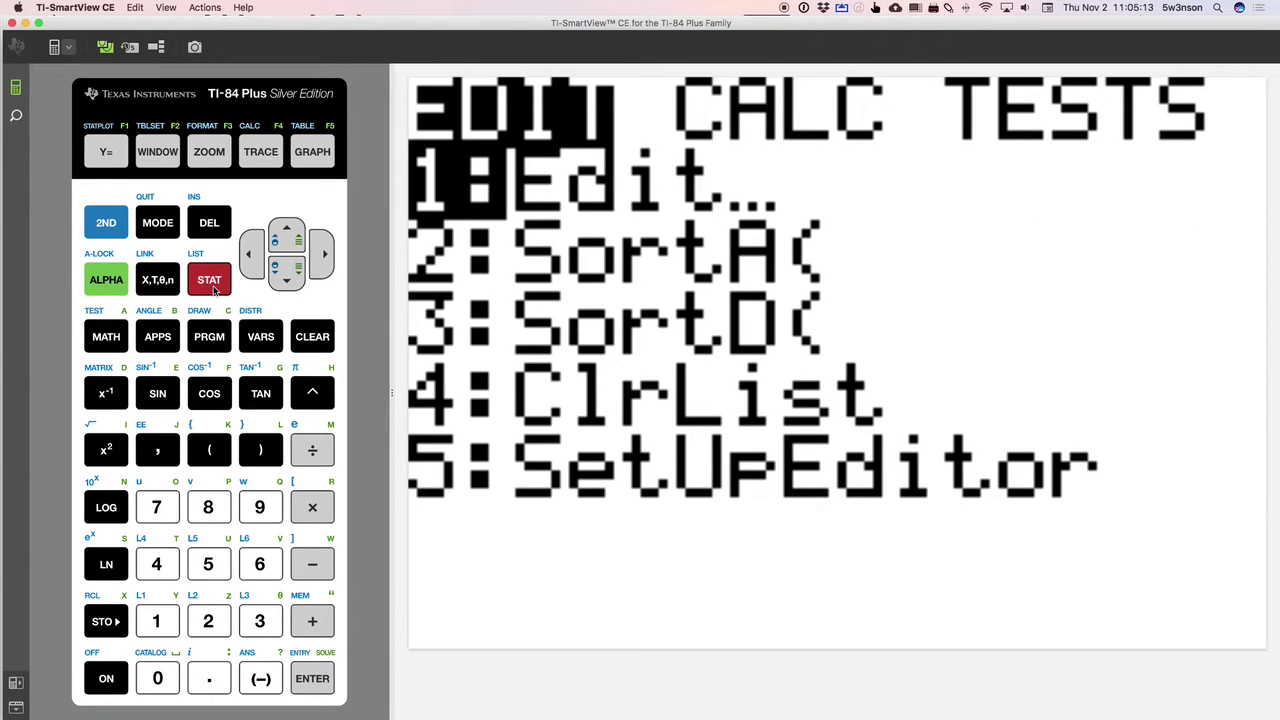
key(Right)
key(4)
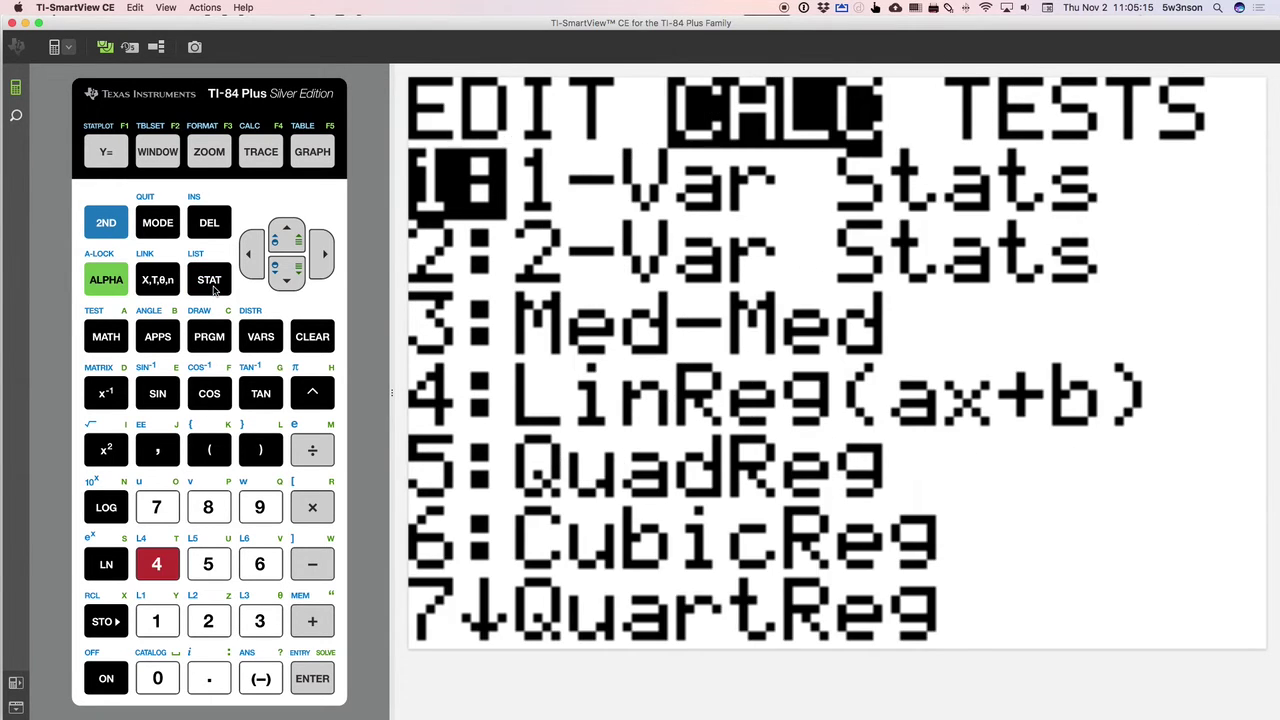
key(Return)
key(Return)
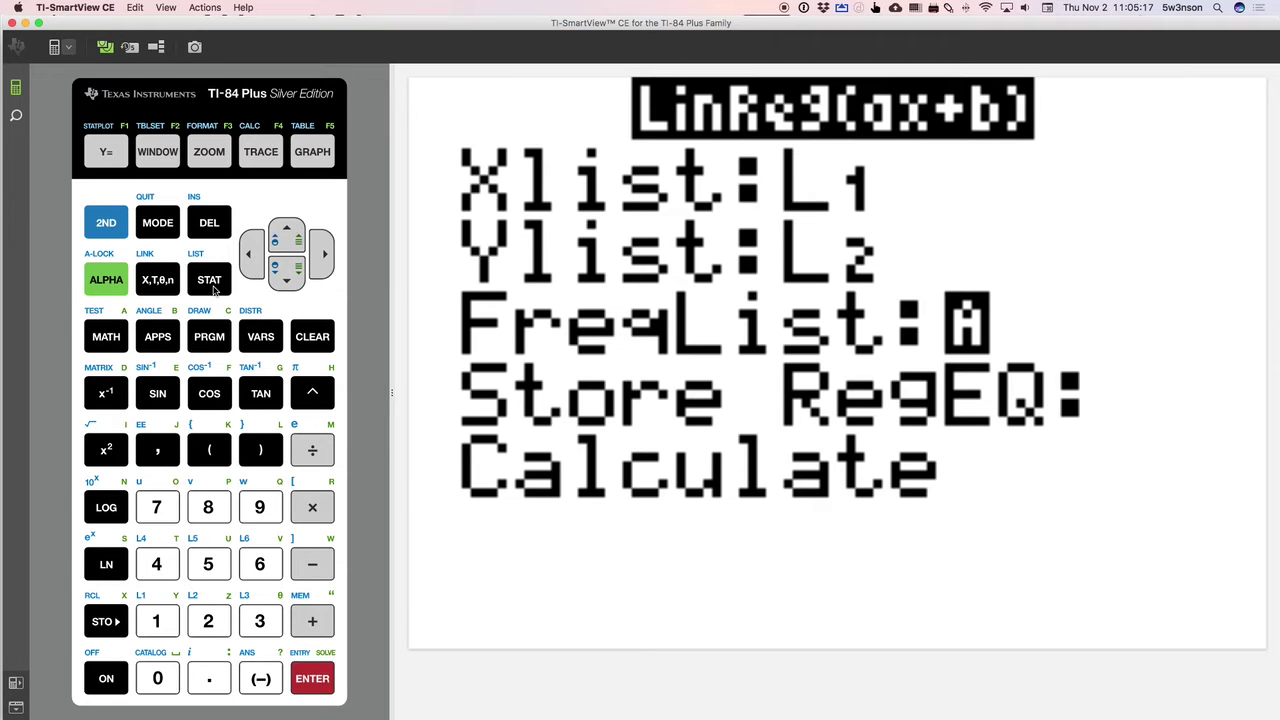
key(Return)
key(Return)
key(Return)
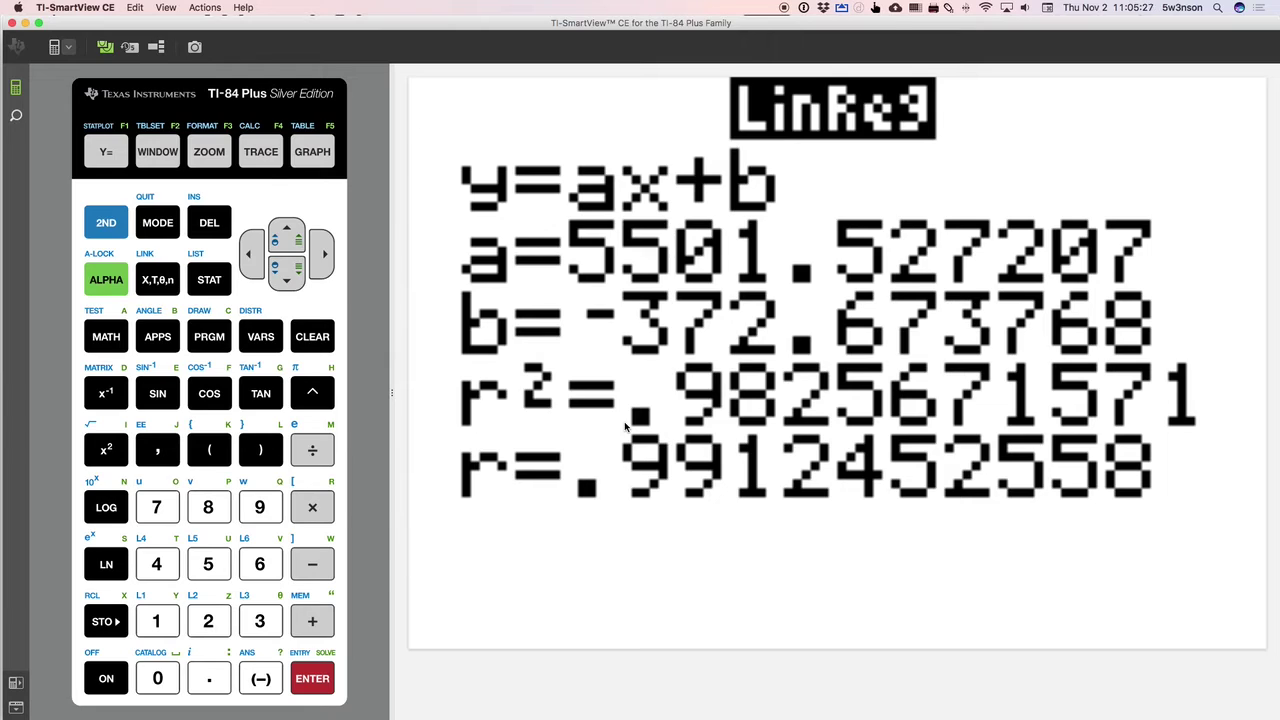
key(super+Tab)
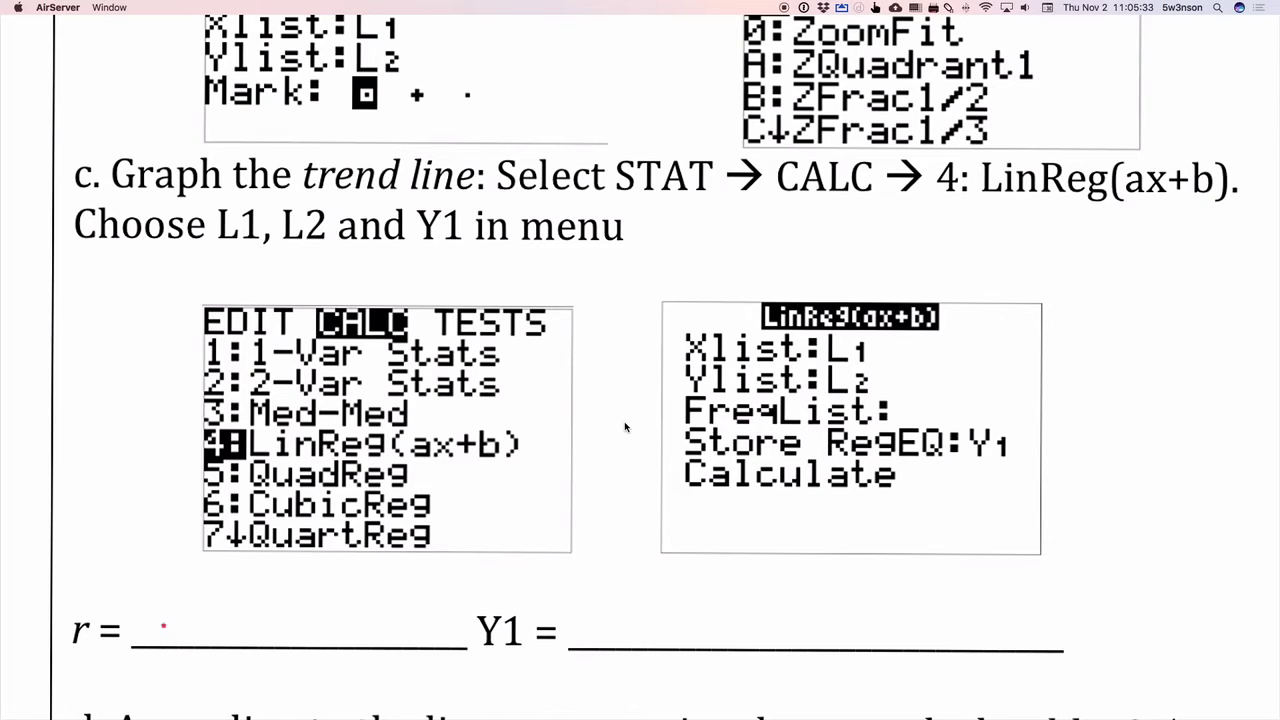
Ink 'r ≈ 0.9912' in the worksheet's r blank, then return to the calculator
mouse_move(103, 624)
mouse_down()
mouse_move(137, 618)
mouse_move(137, 634)
mouse_move(178, 614)
mouse_move(240, 622)
mouse_move(250, 642)
mouse_move(302, 640)
mouse_up()
drag(312, 608, 342, 636)
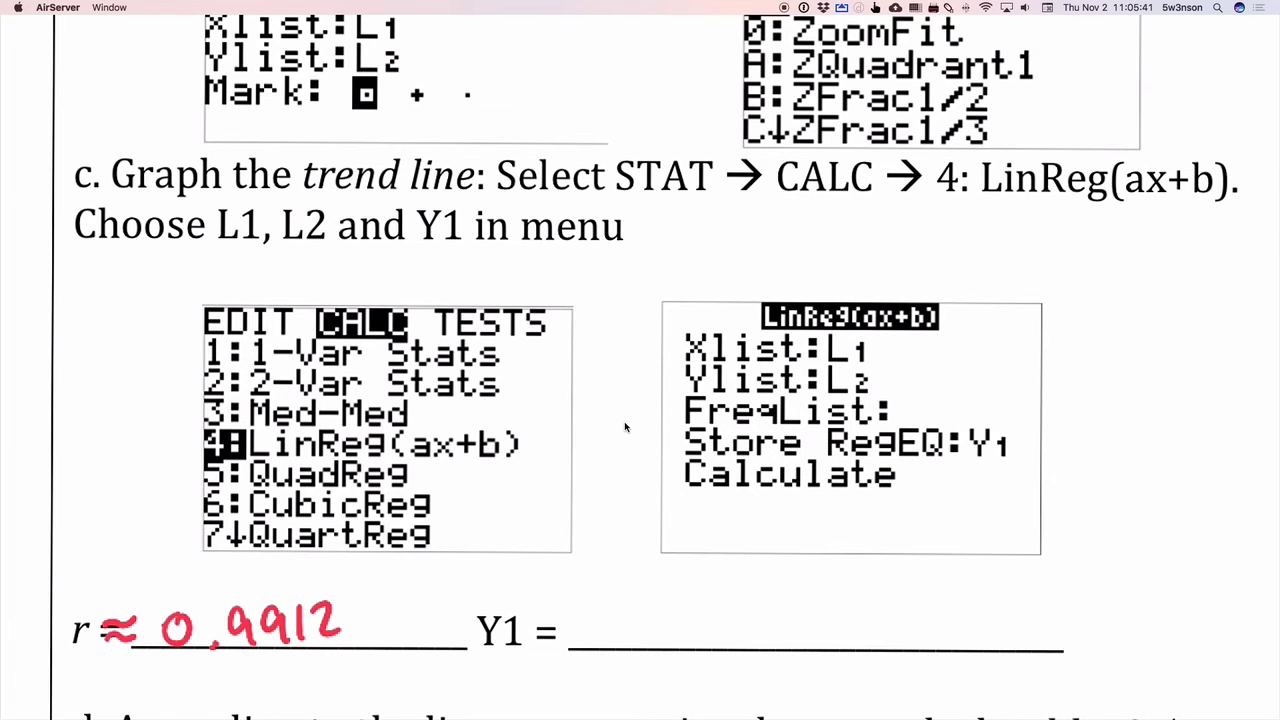
key(super+Tab)
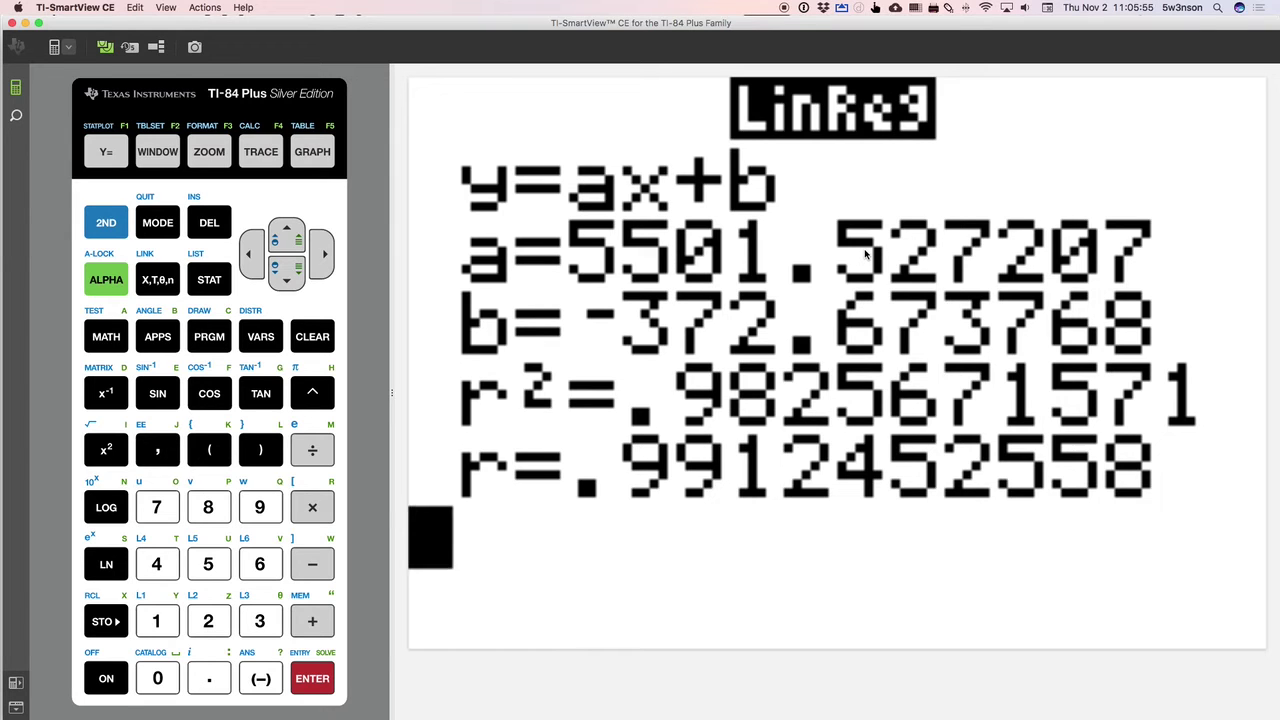
On the worksheet, write Y1 = 5501.5x − 372.7, circle 0.5, note Y1(0.5), then return
key(super+Tab)
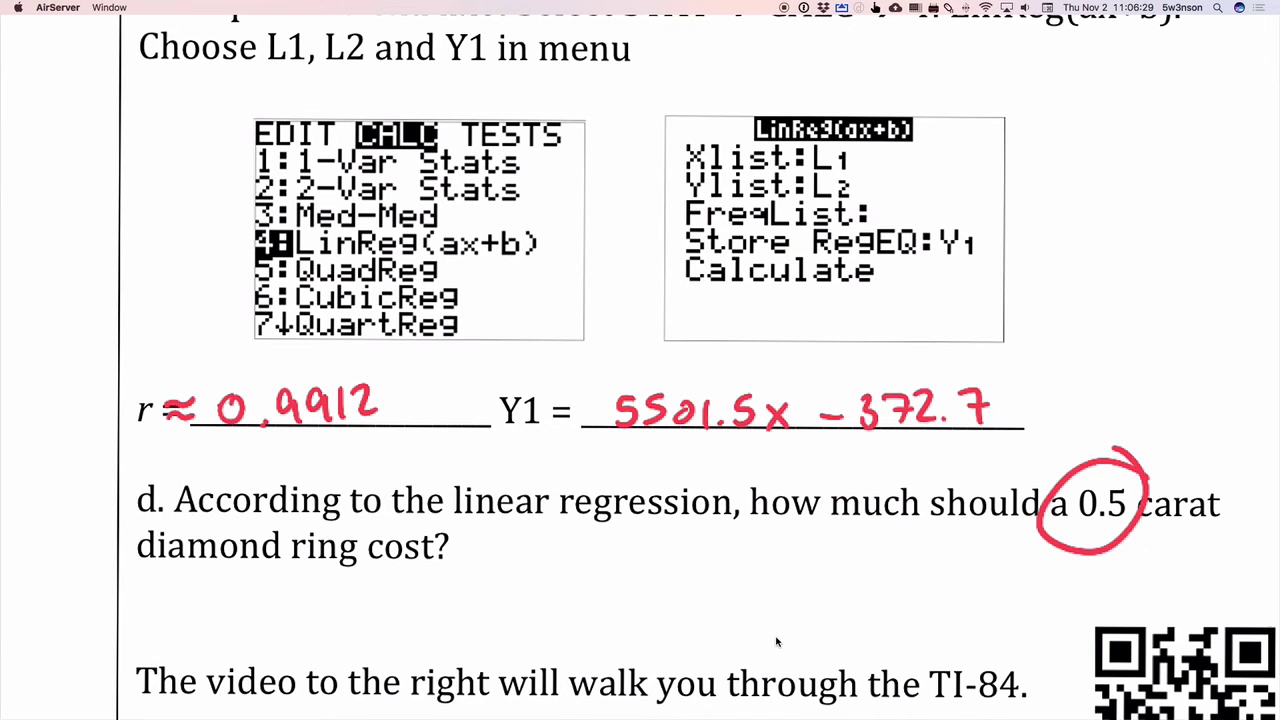
key(super+Tab)
key(super+Tab)
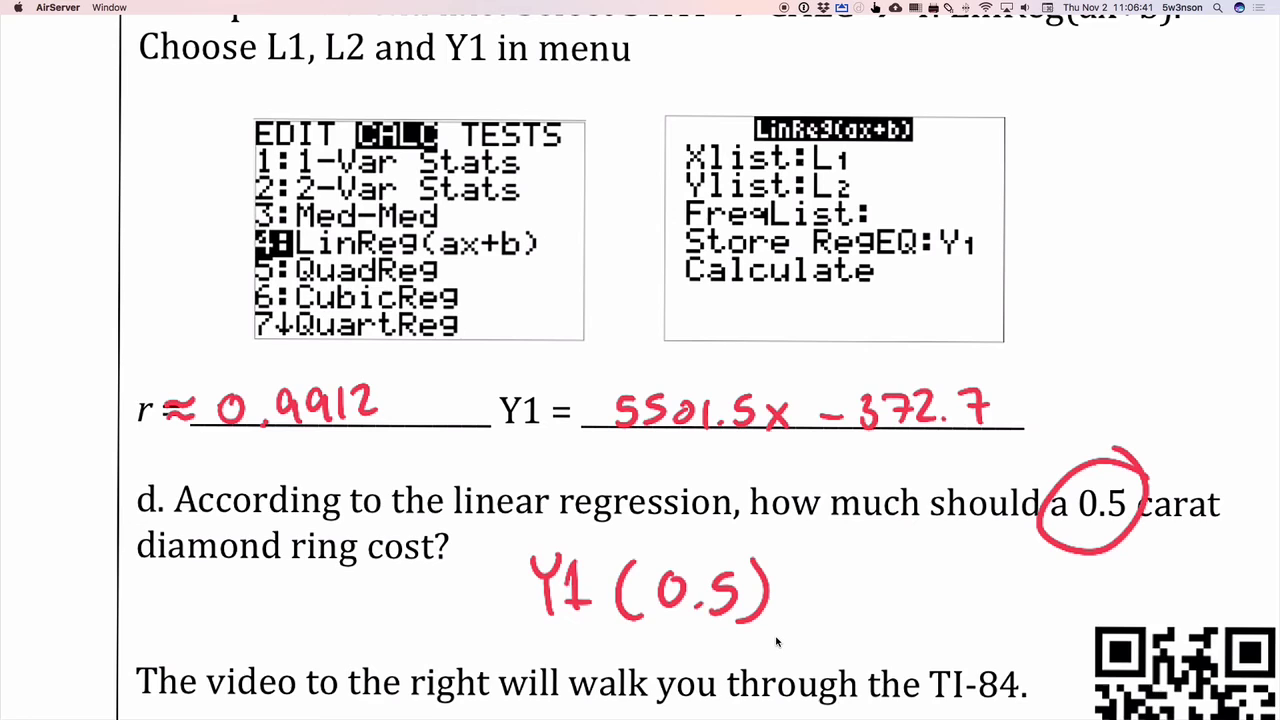
Quit to a blank home screen and compute Y1(.5) from Y-VARS, giving 2378.089836
key(super+Tab)
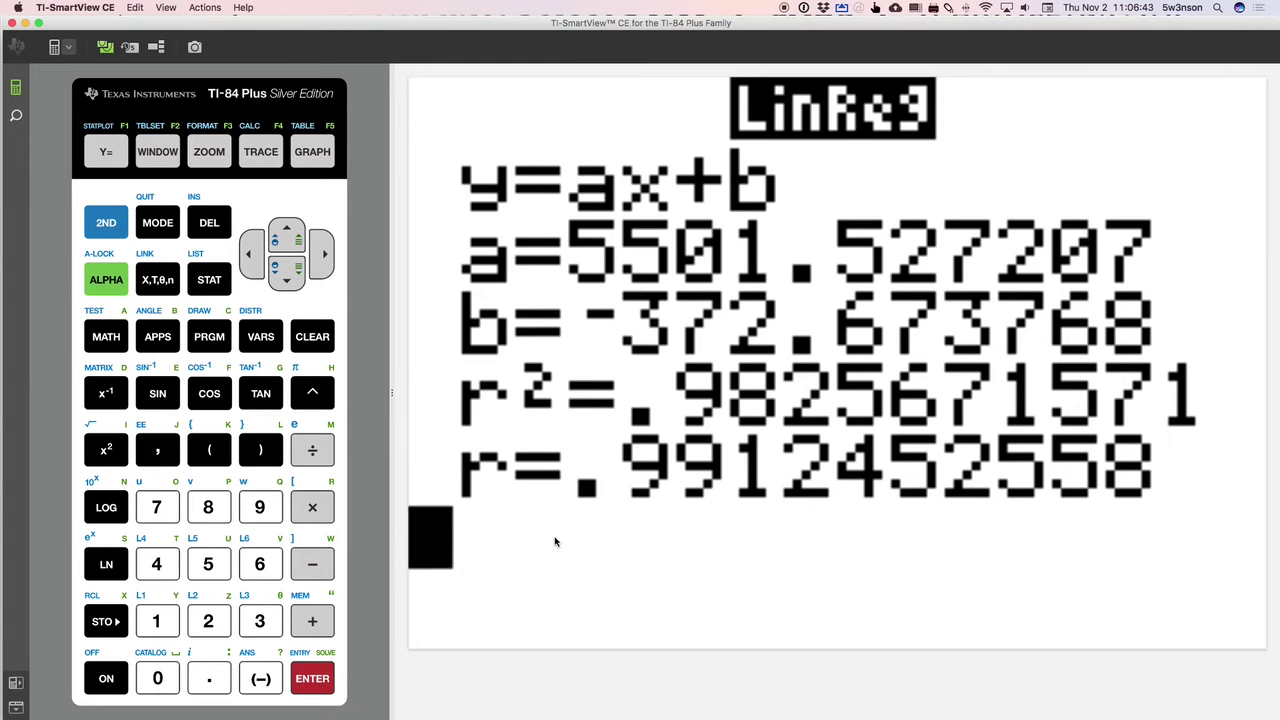
click(105, 235)
click(159, 232)
click(256, 338)
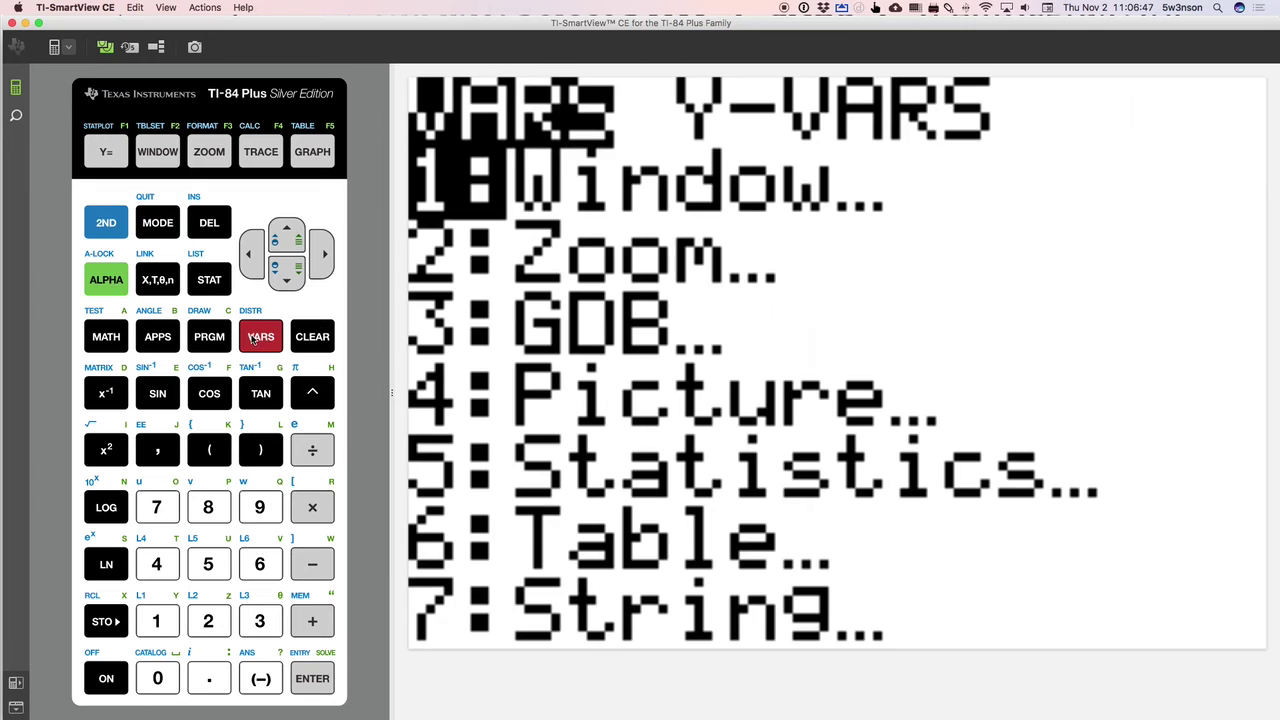
key(Right)
key(Return)
key(Return)
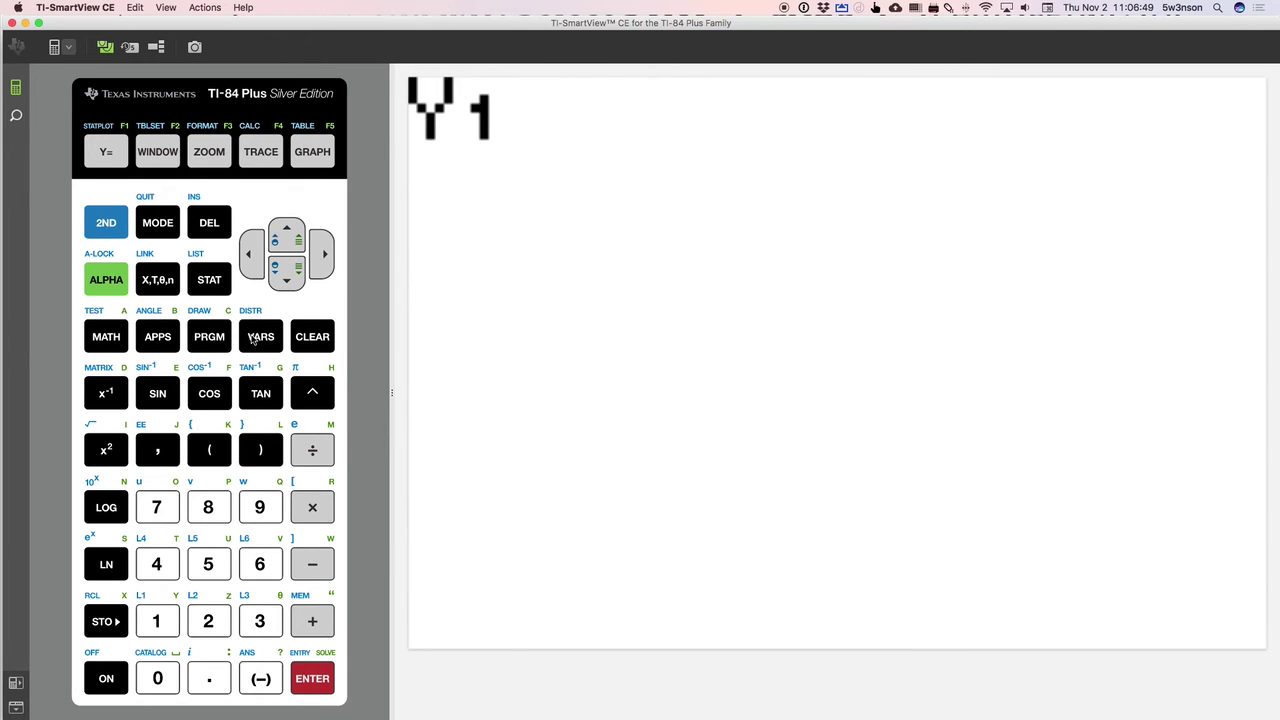
text((5)
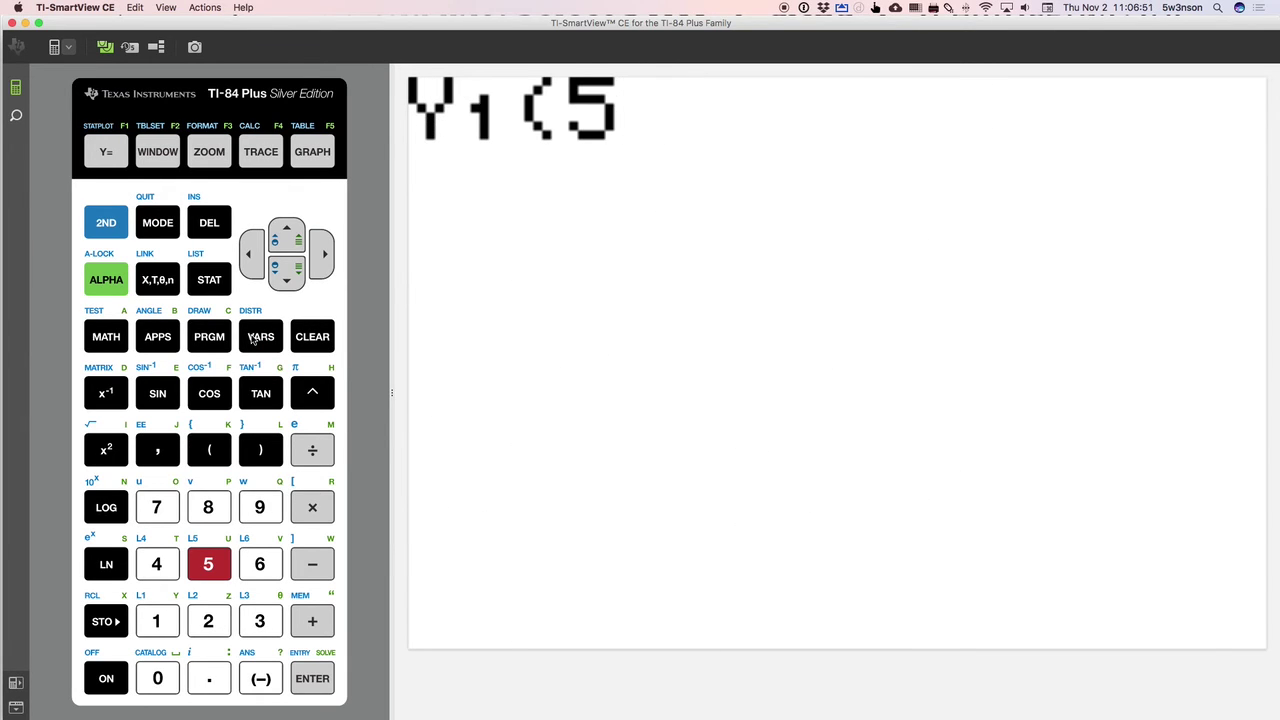
key(Left)
text(.)
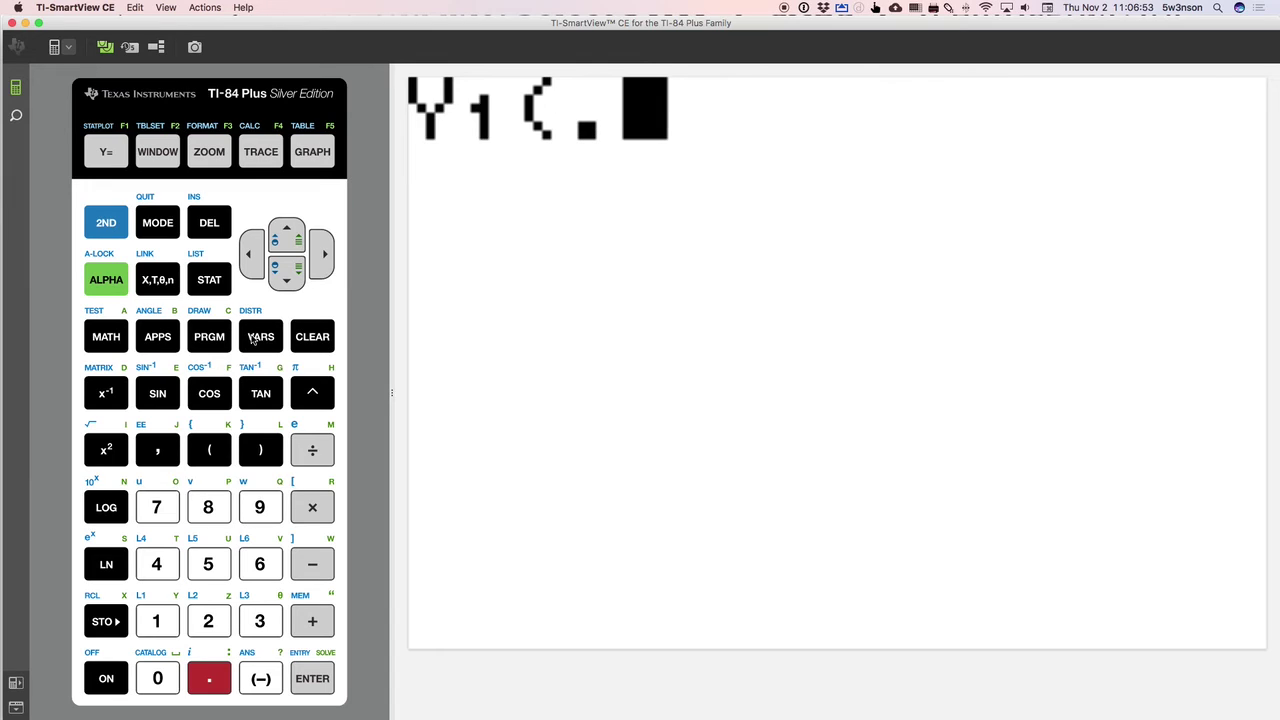
text(5))
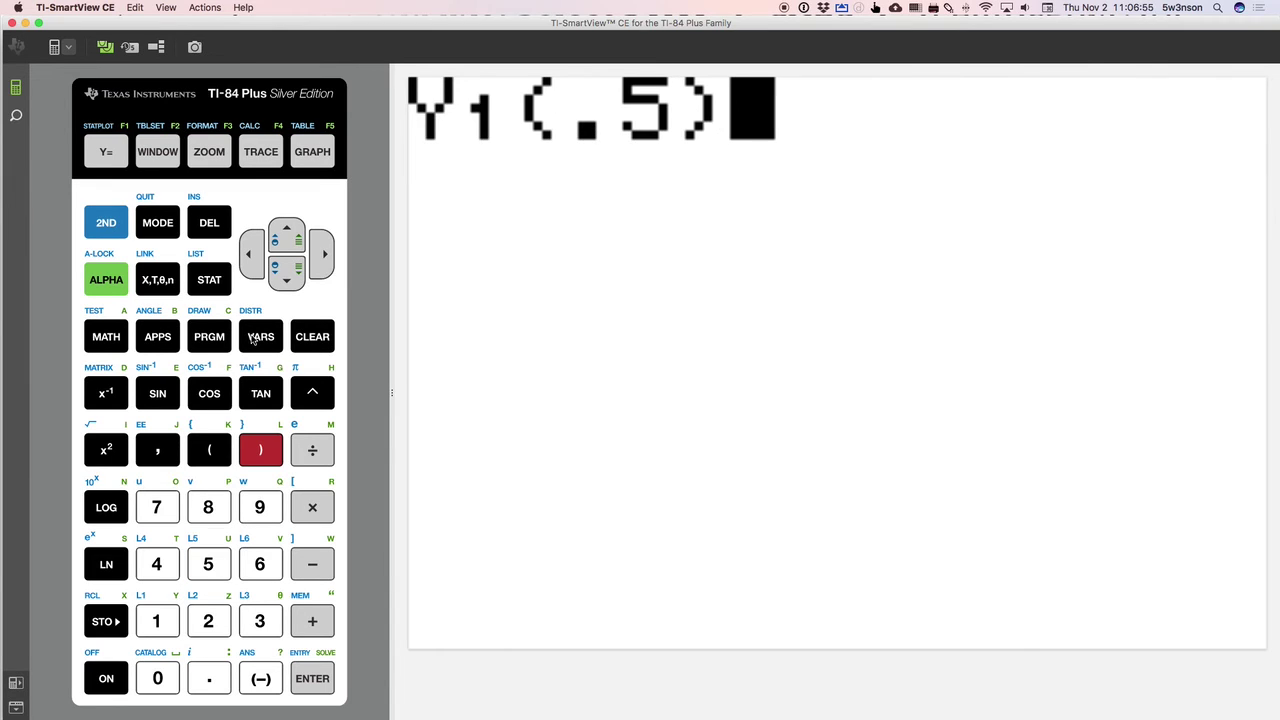
key(Return)
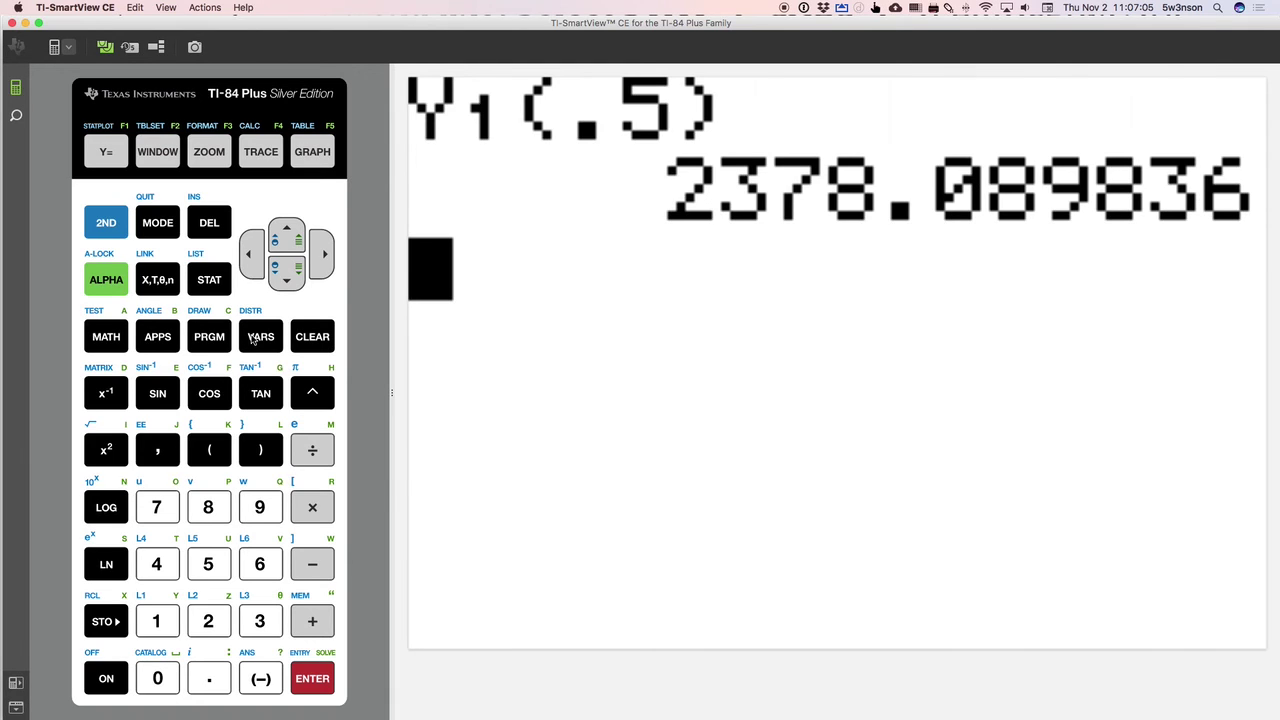
key(super+Tab)
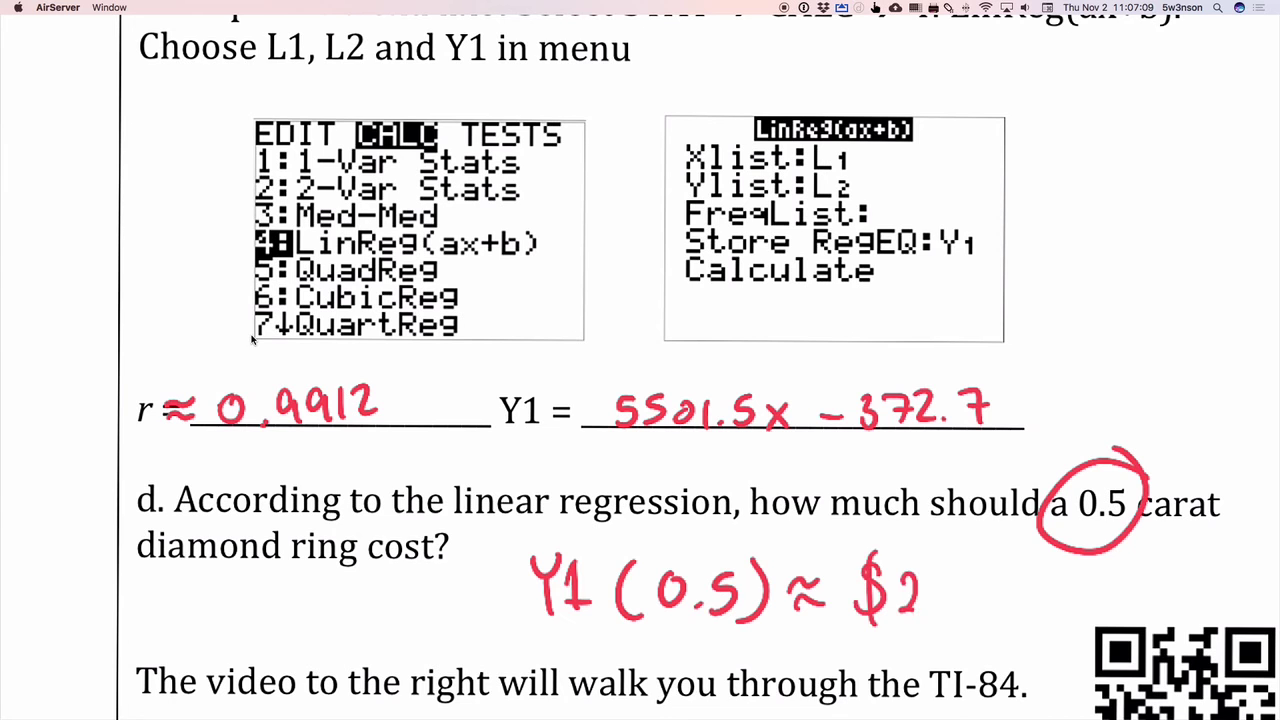
Write Y1(0.5) ≈ $2,378.09 for part d, then go back to the calculator
key(super+Tab)
key(super+Tab)
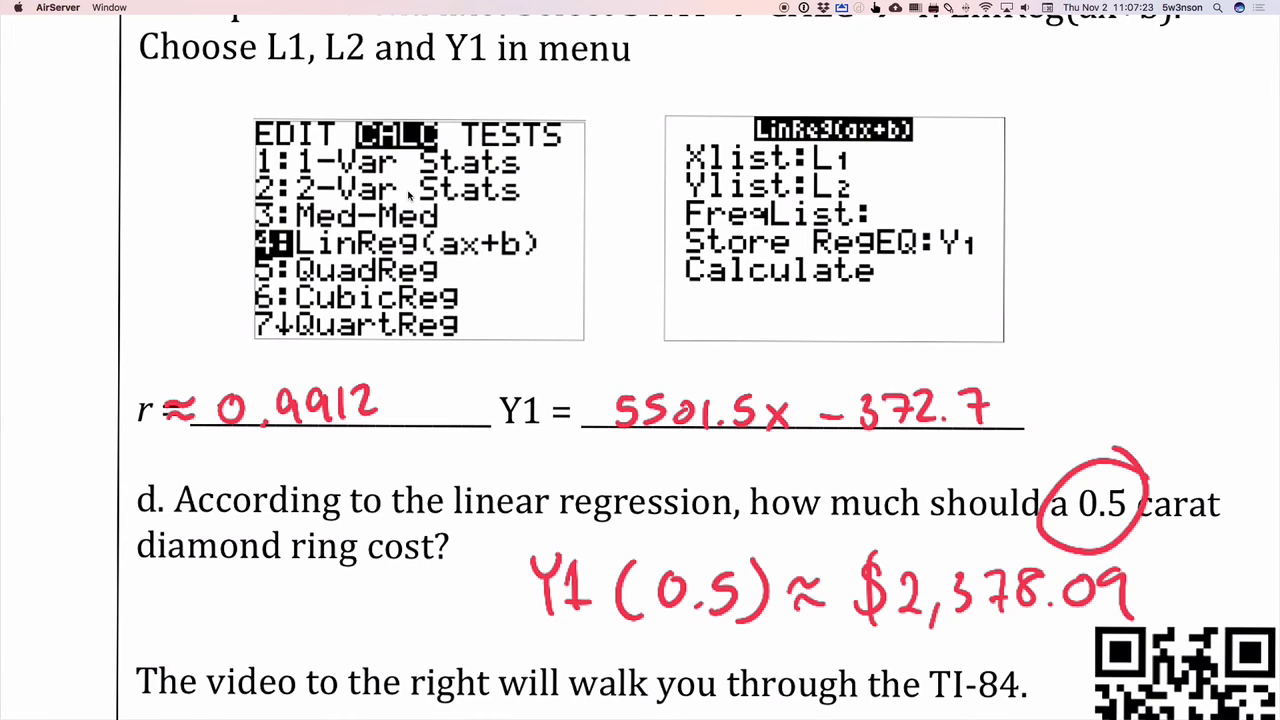
key(super+Tab)
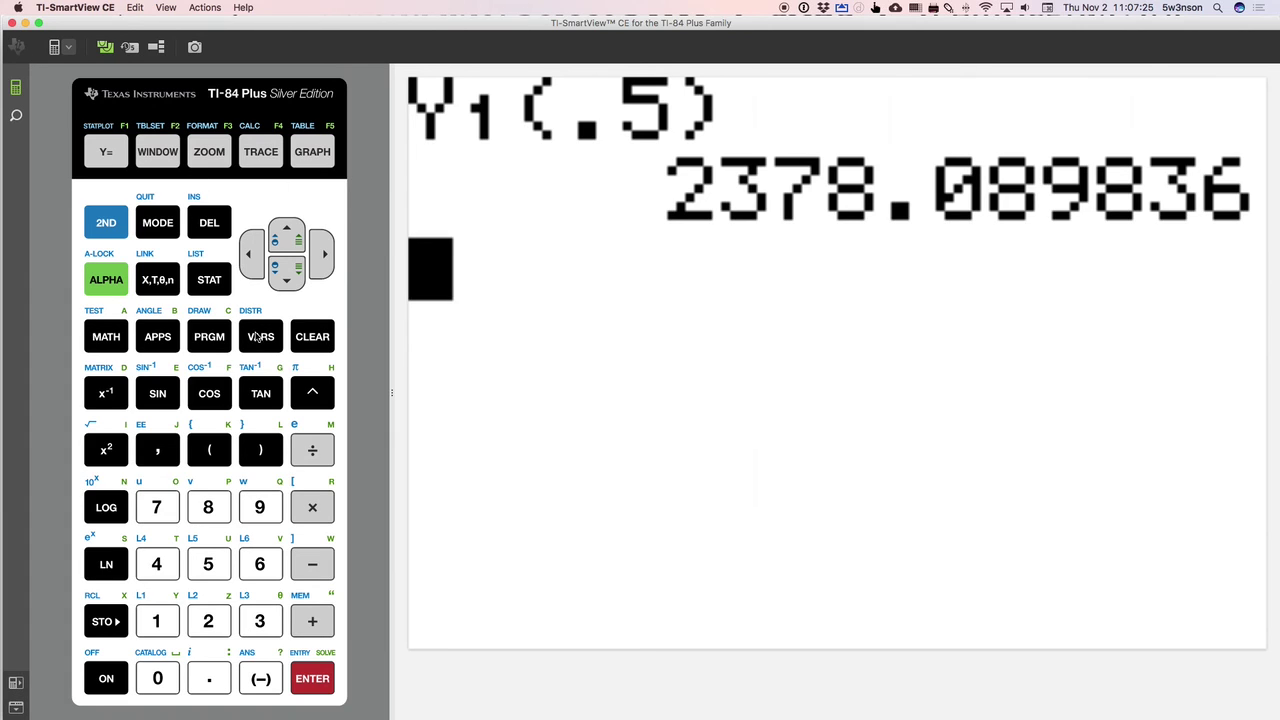
Open the STAT list editor and scroll through the L1 carat values to L1(14), .16 with price 513
click(212, 282)
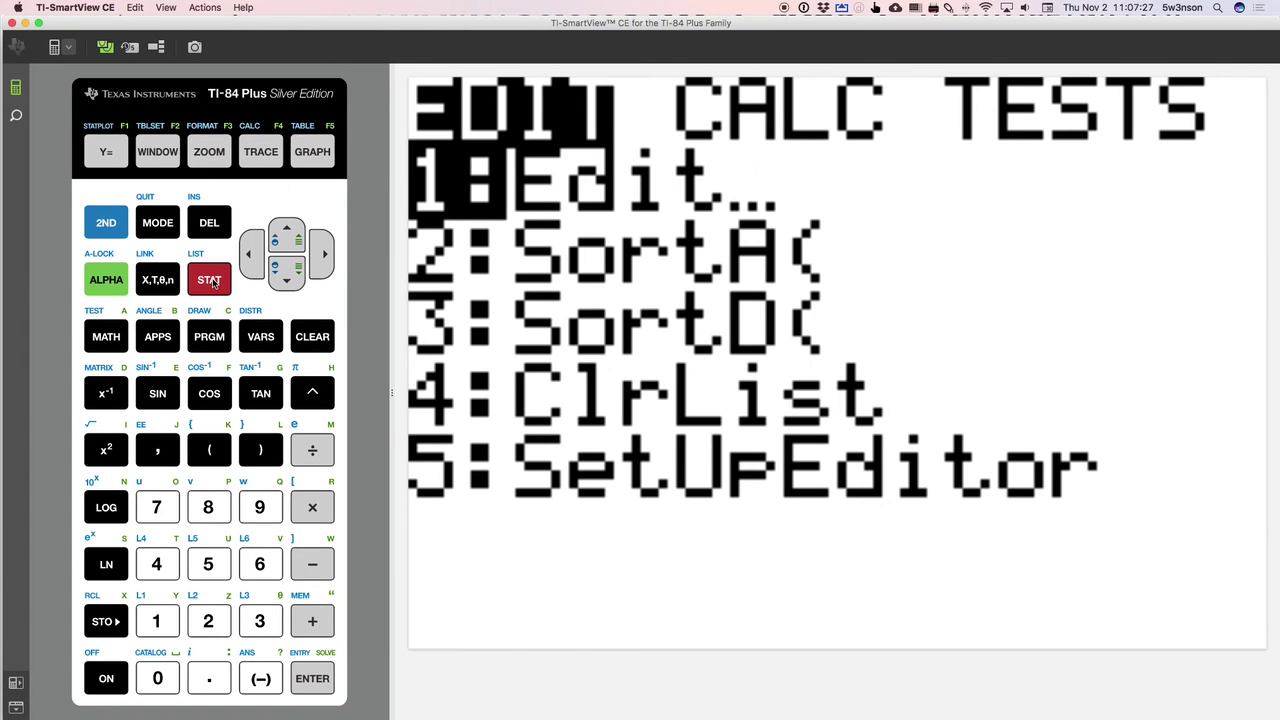
key(Return)
key(Left)
key(Down)
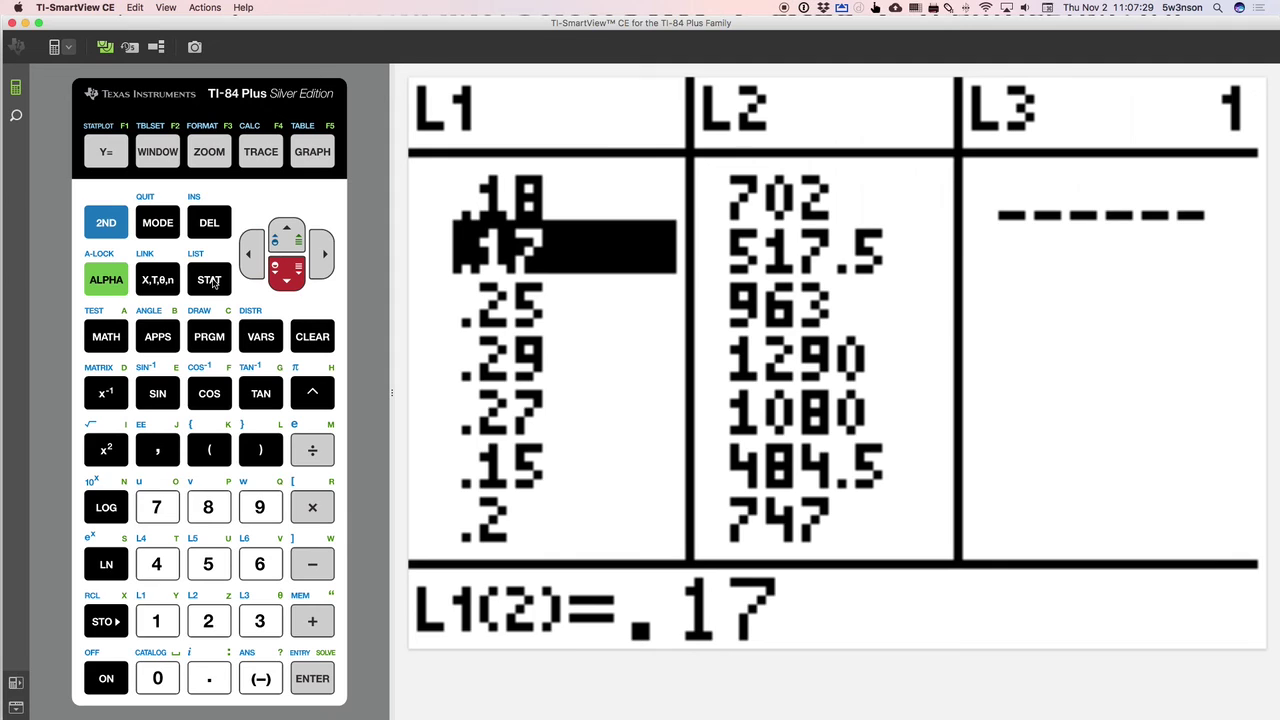
key(Down)
key(Down)
key(Down)
key(Down)
key(Down)
key(Down)
key(Down)
key(Down)
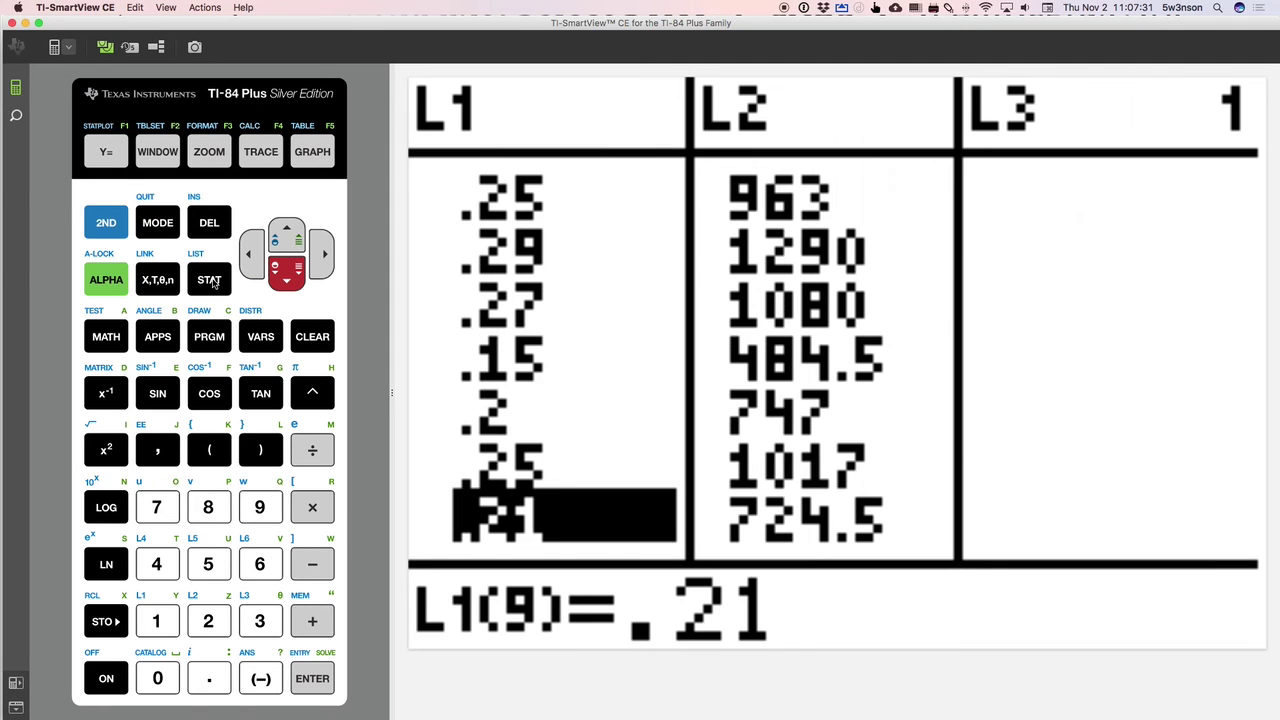
key(Down)
key(Down)
key(Down)
key(Down)
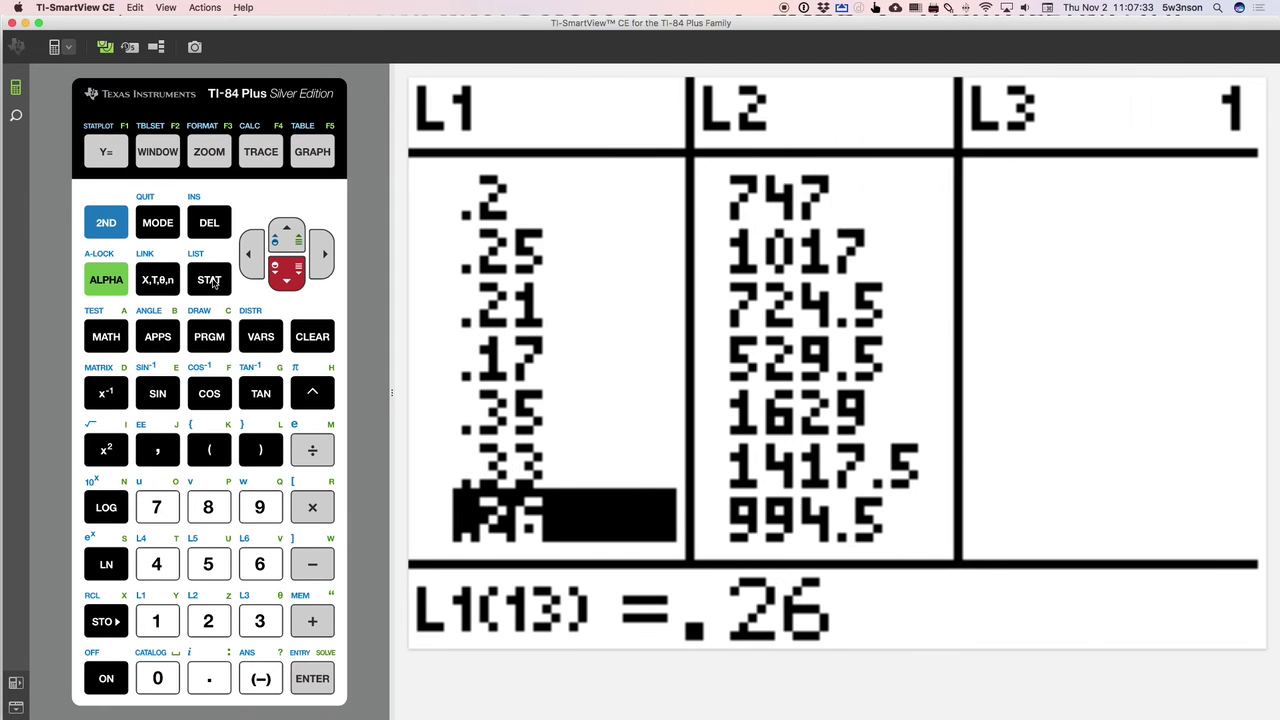
key(Up)
key(Up)
key(Down)
key(Down)
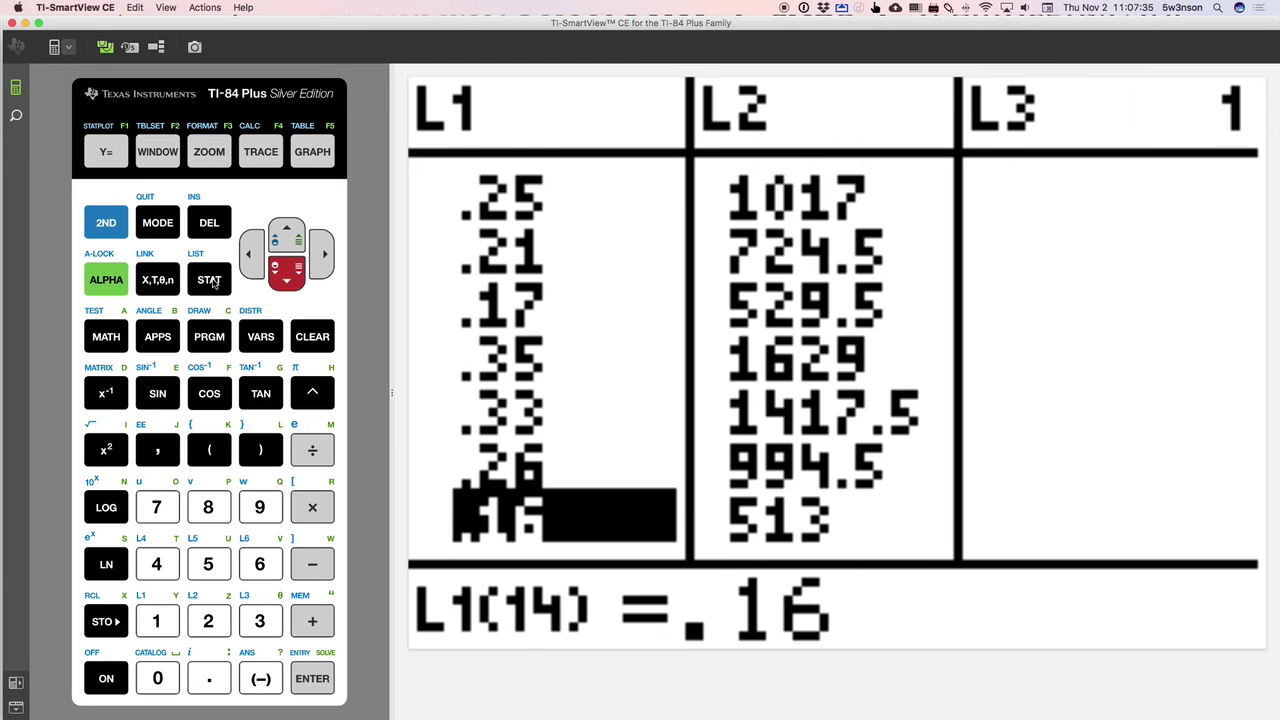
key(Down)
key(Down)
key(Down)
key(Down)
key(Down)
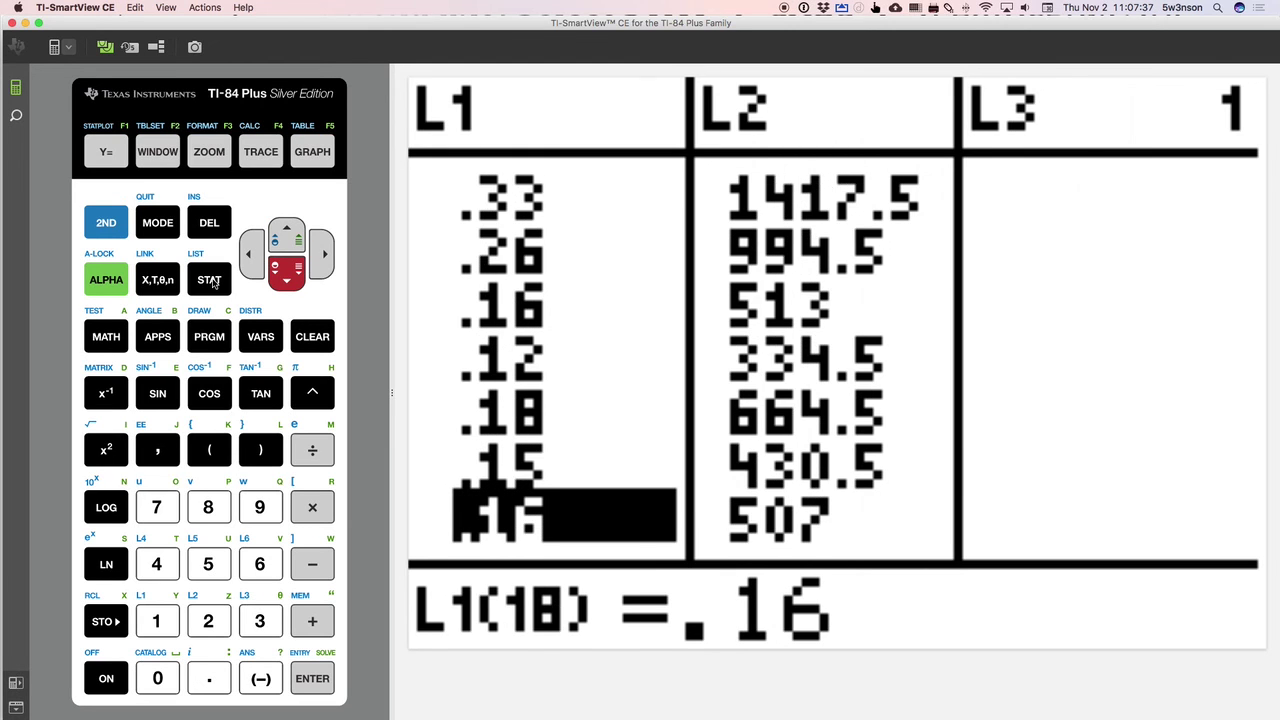